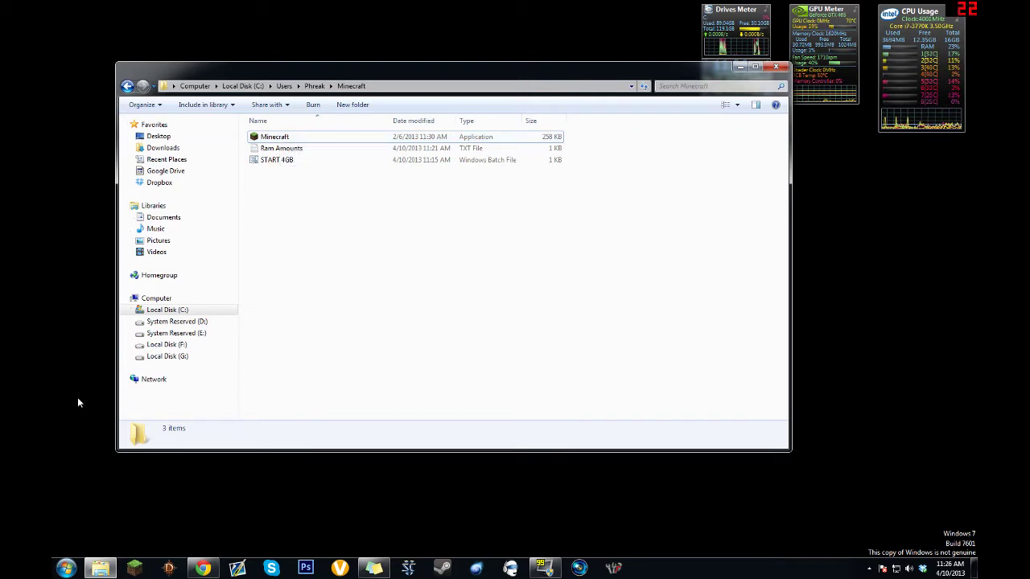
pyautogui.rightClick(259, 141)
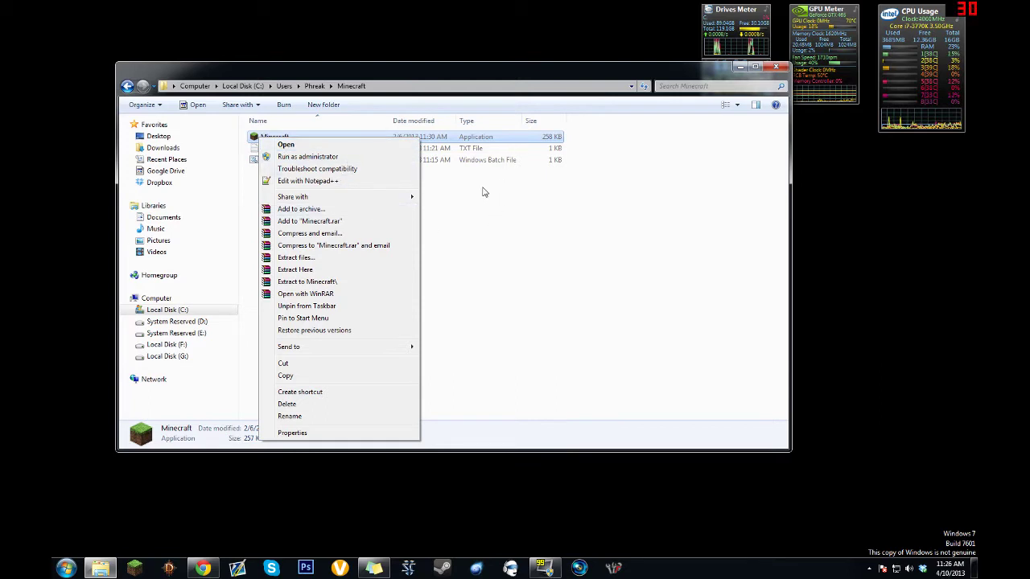
pyautogui.click(292, 433)
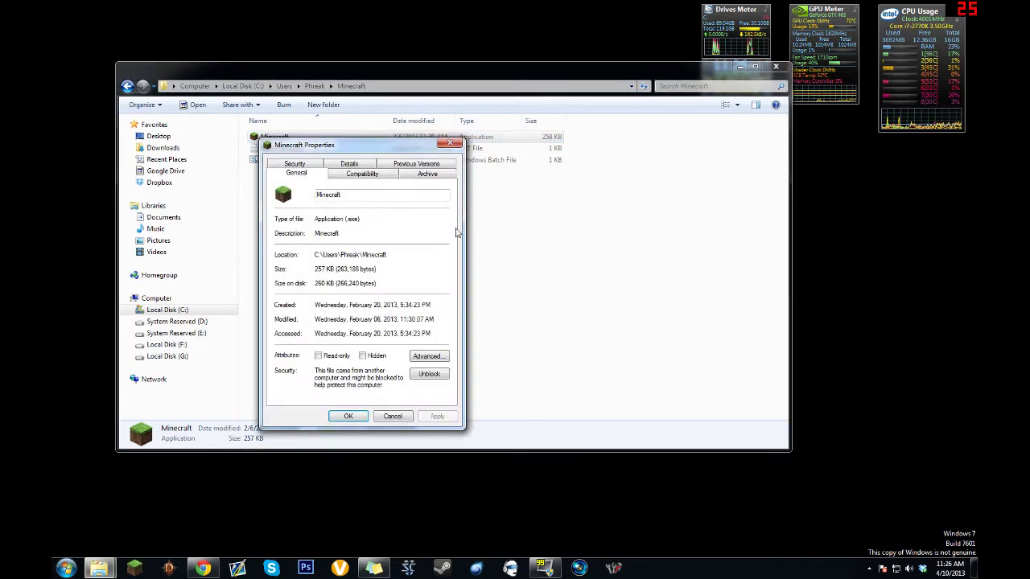
pyautogui.moveTo(315, 254)
pyautogui.mouseDown()
pyautogui.moveTo(387, 255)
pyautogui.moveTo(314, 254)
pyautogui.mouseUp()
pyautogui.click(387, 254)
pyautogui.click(314, 254)
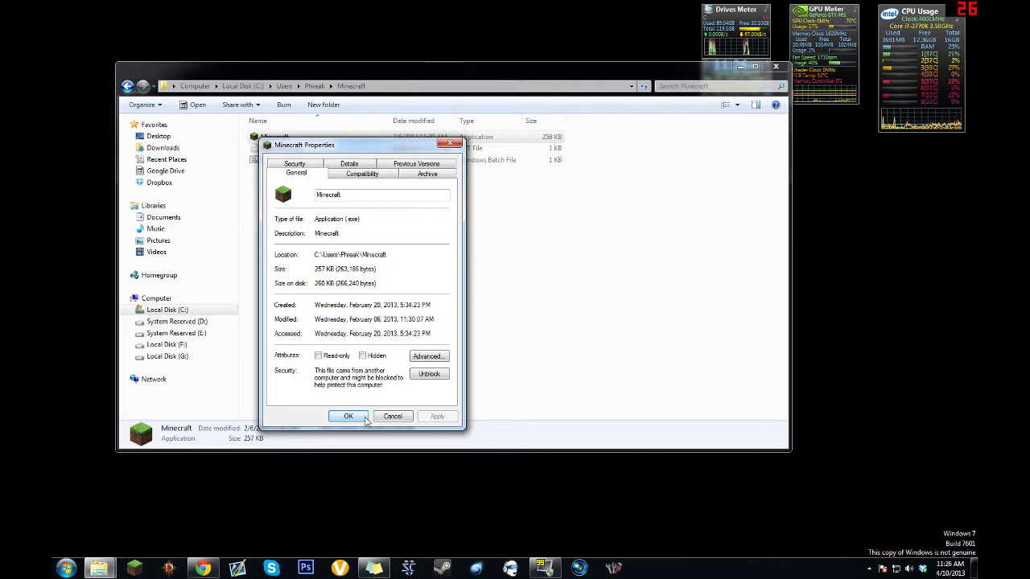
pyautogui.click(398, 417)
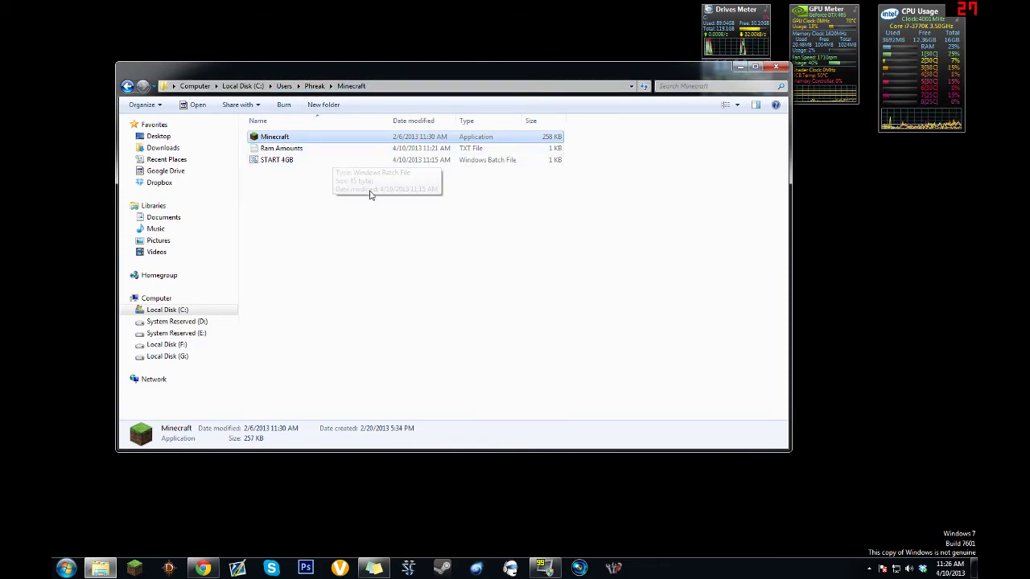
pyautogui.click(273, 211)
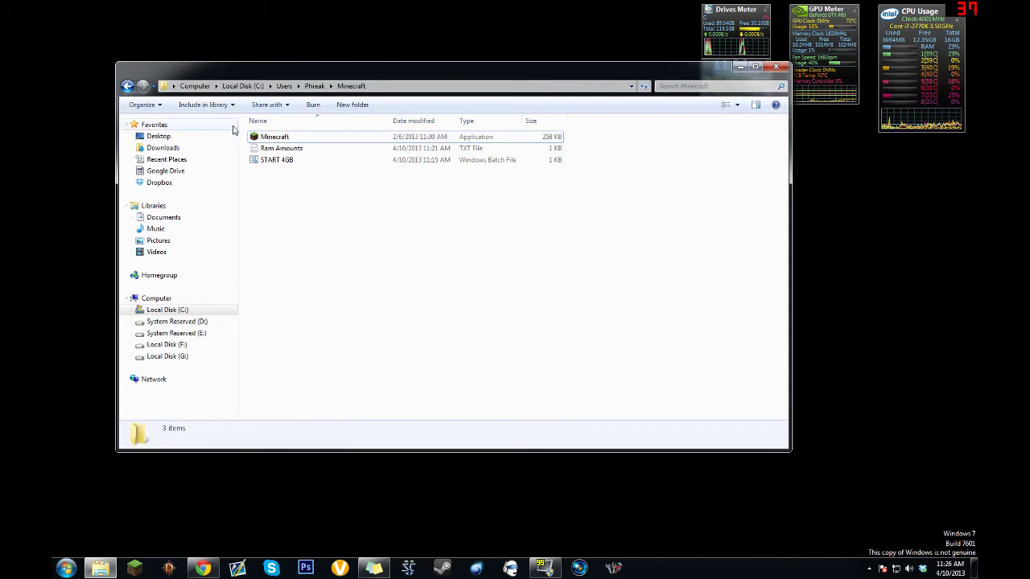
# Step: Create a new empty text document named 'Run 4GB' in the Minecraft folder
pyautogui.rightClick(282, 200)
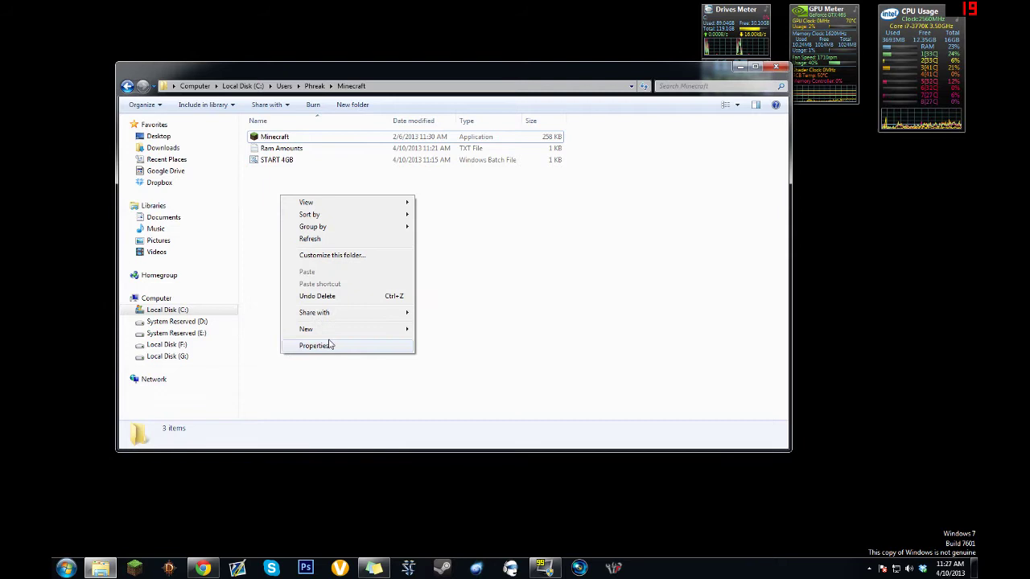
pyautogui.moveTo(329, 333)
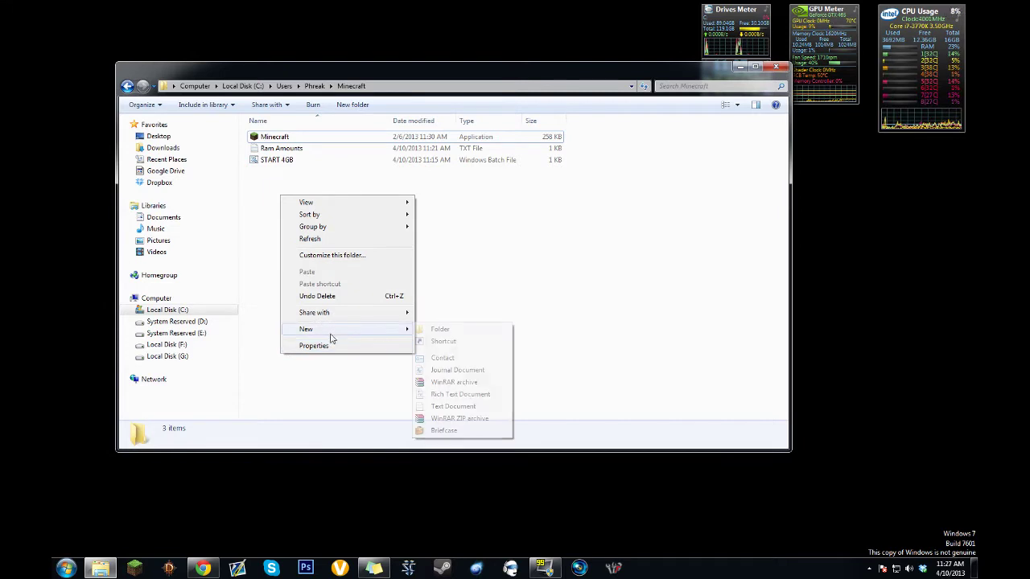
pyautogui.click(453, 407)
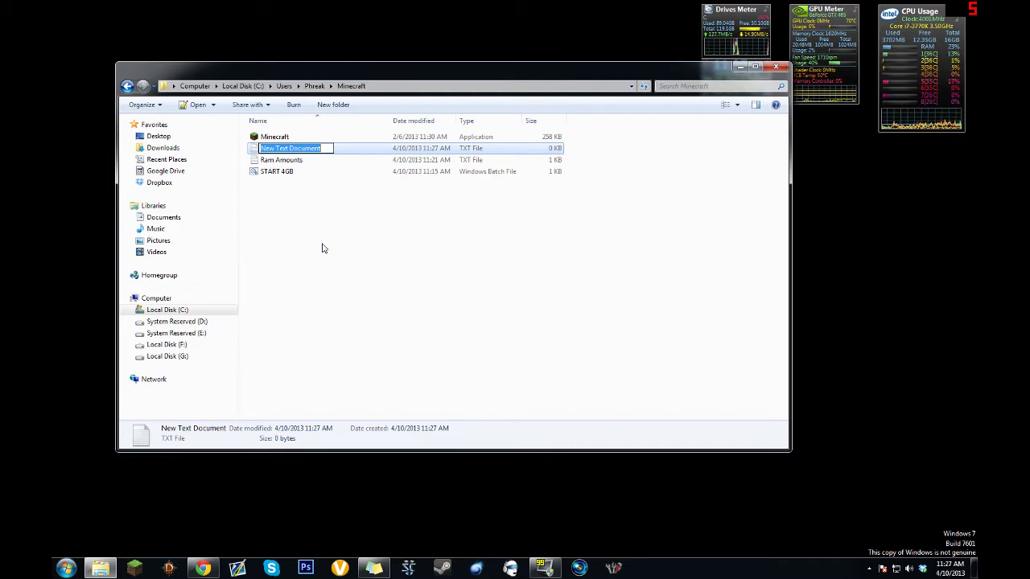
pyautogui.write('Run')
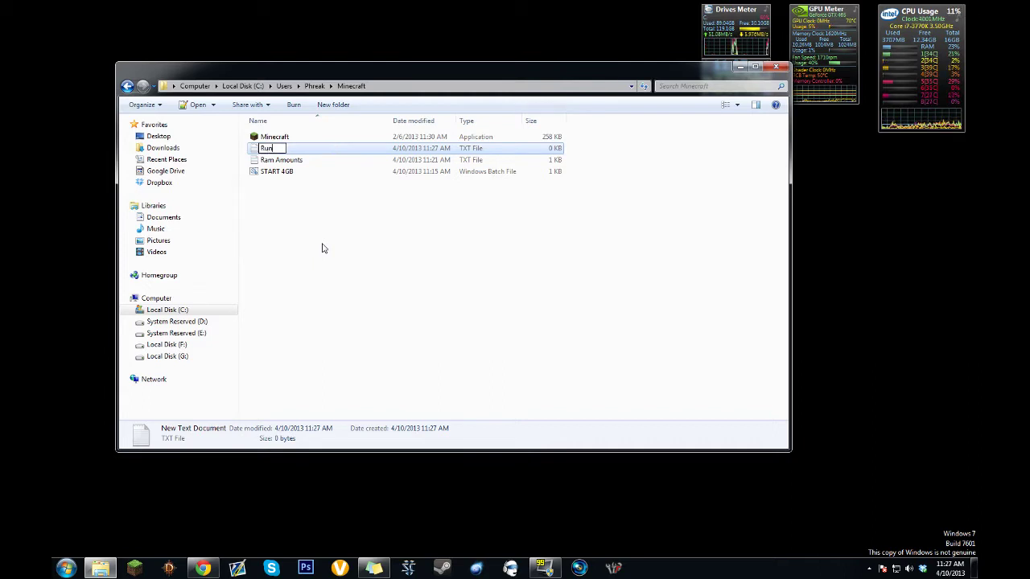
pyautogui.write(' 4GB')
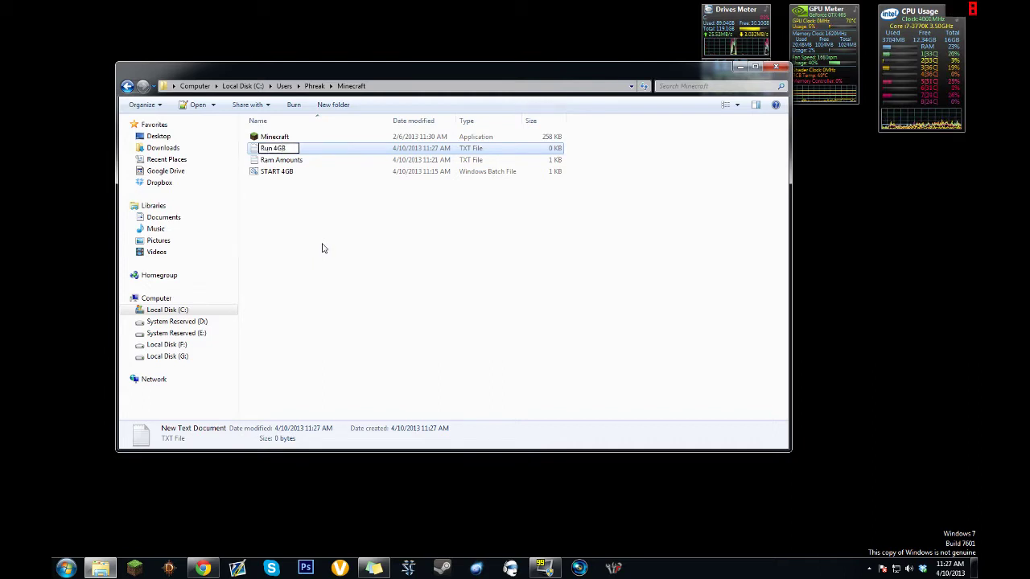
pyautogui.click(322, 247)
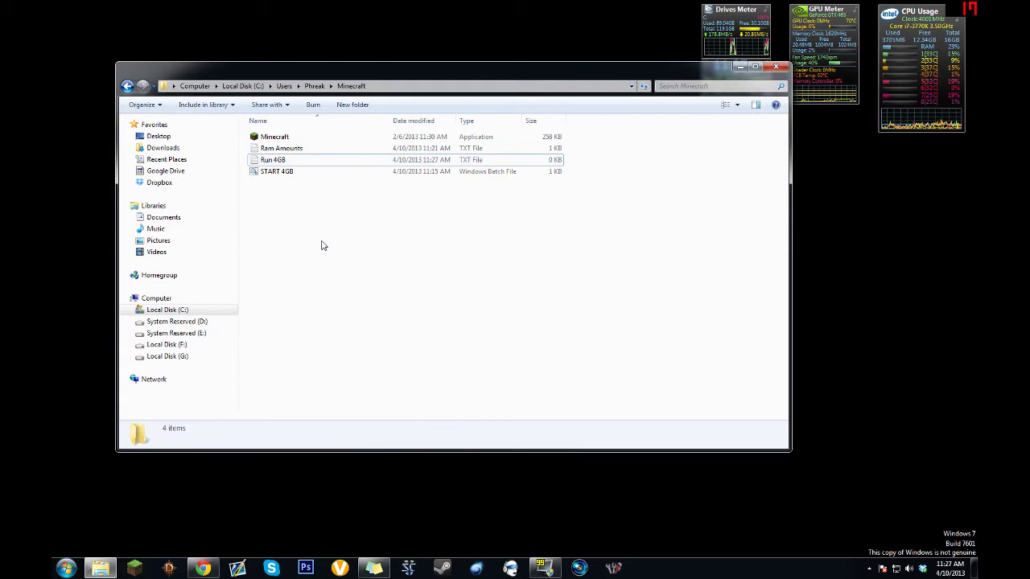
# Step: Open Run 4GB.txt from Explorer so it loads in Notepad++
pyautogui.doubleClick(286, 161)
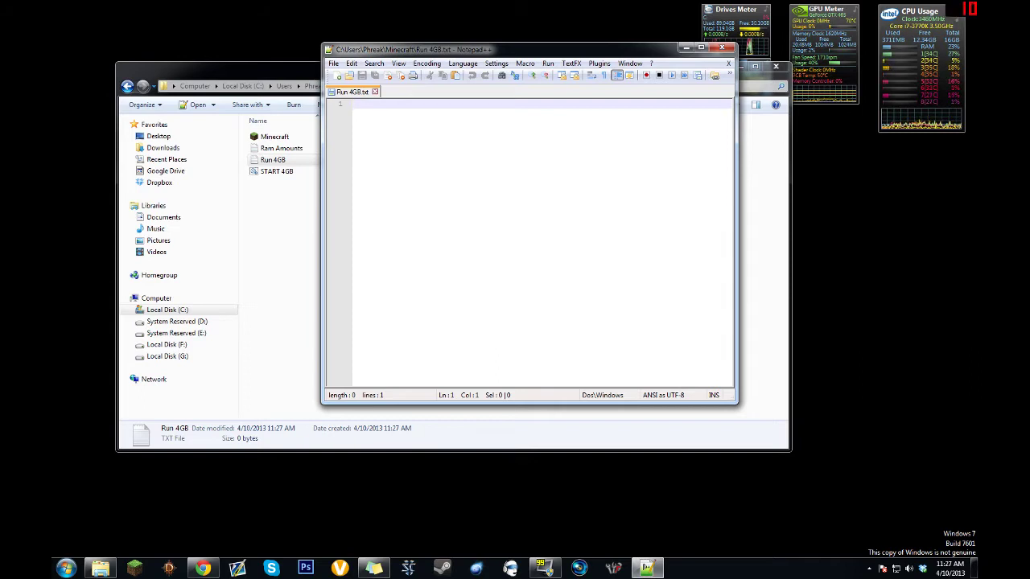
pyautogui.click(68, 566)
pyautogui.write('cmd')
pyautogui.press('Return')
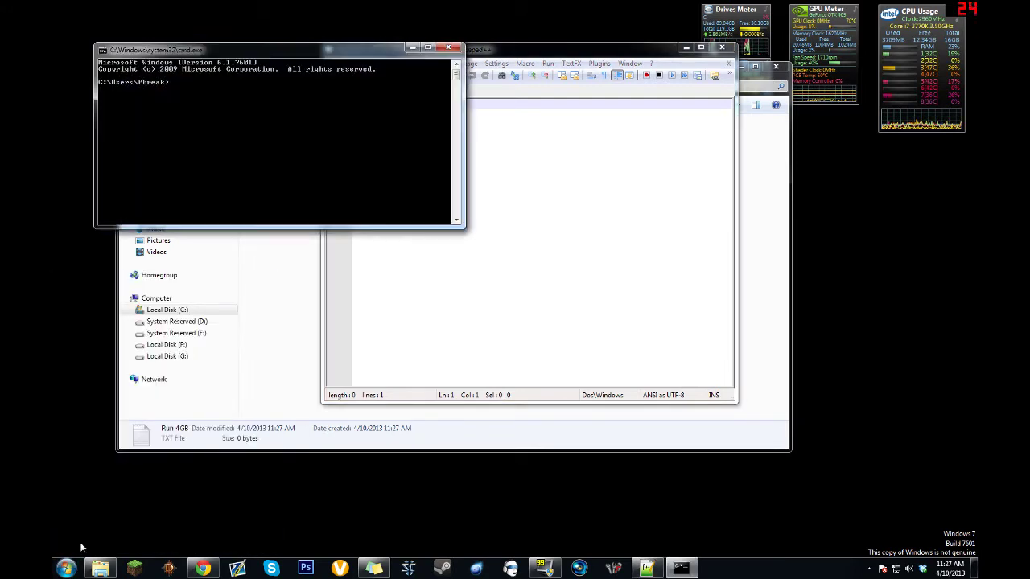
pyautogui.moveTo(257, 48); pyautogui.dragTo(280, 156)
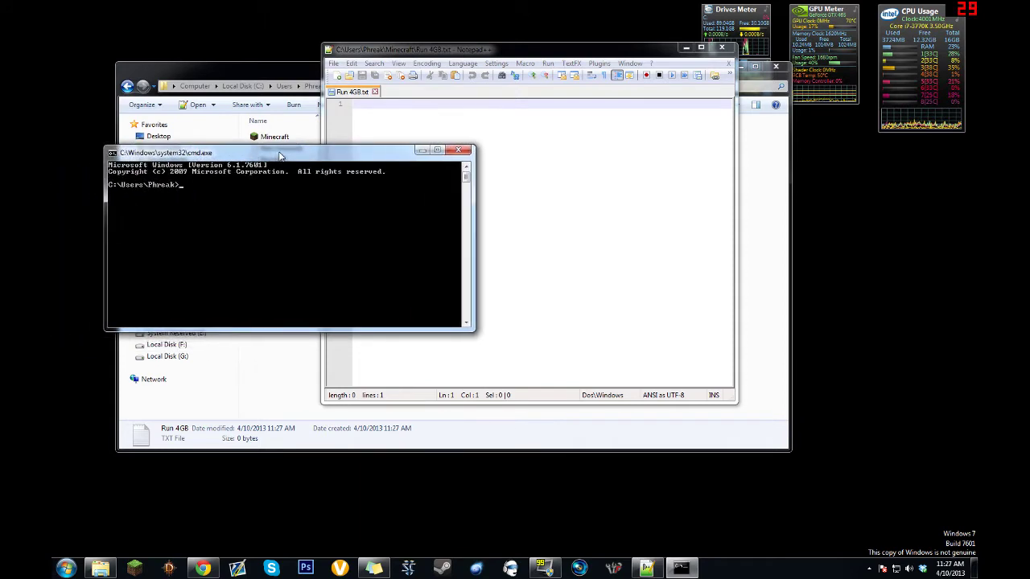
pyautogui.click(459, 152)
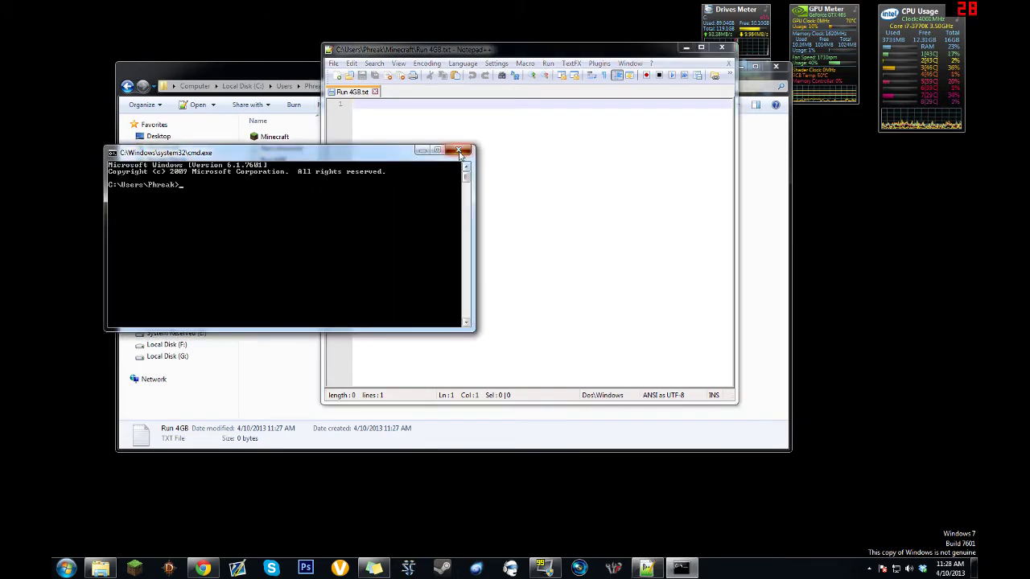
pyautogui.click(460, 151)
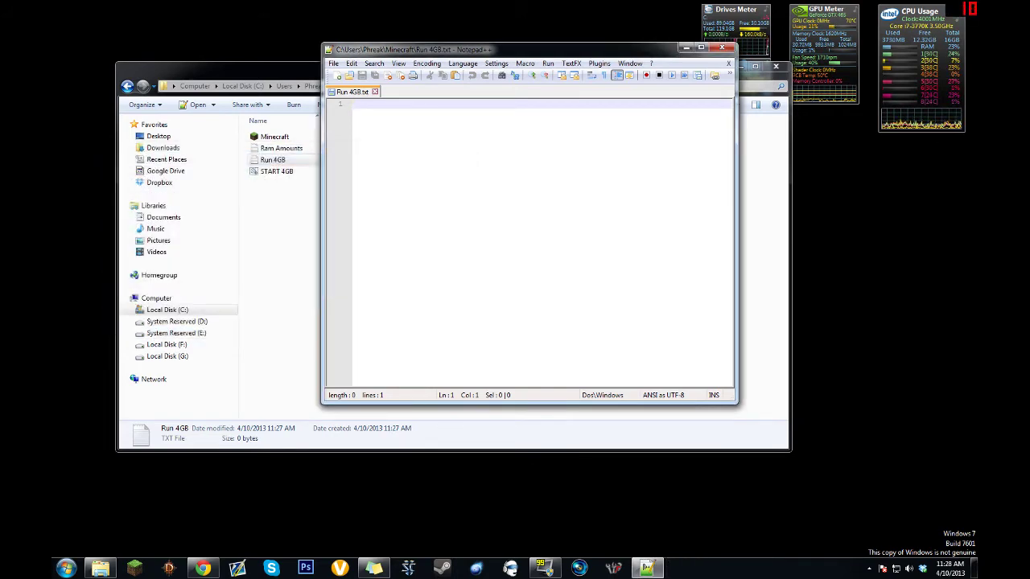
# Step: Type java -Xmx4096M -Xms4096M -jar "Minecraft.exe" on line 1 and select the line
pyautogui.write('java -')
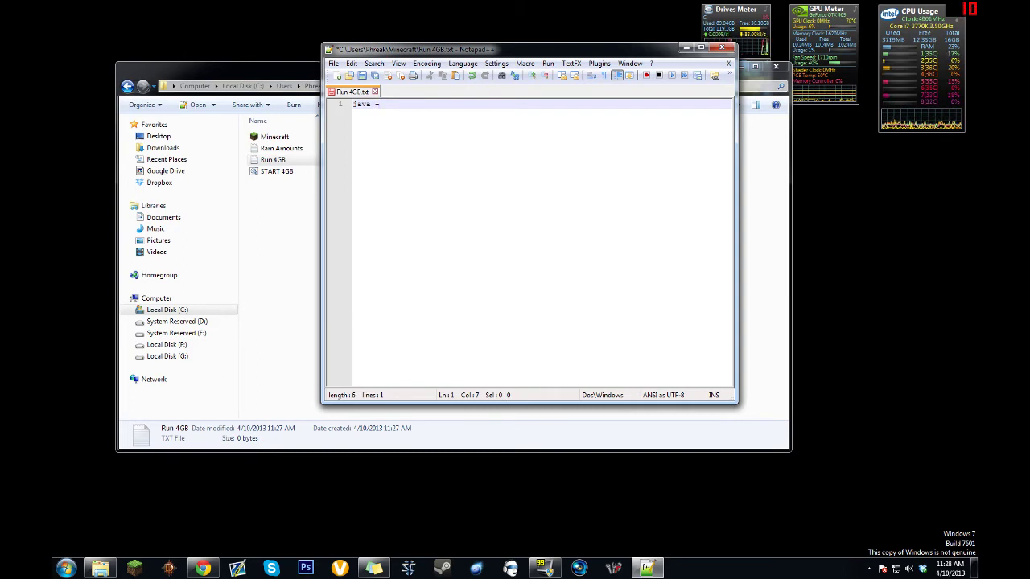
pyautogui.write('Xmx')
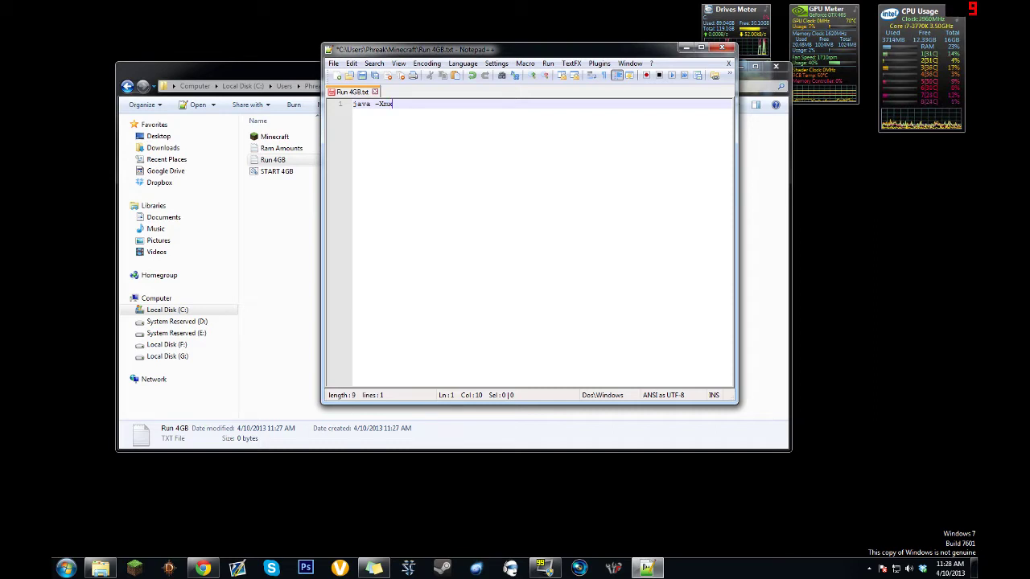
pyautogui.write('4096M')
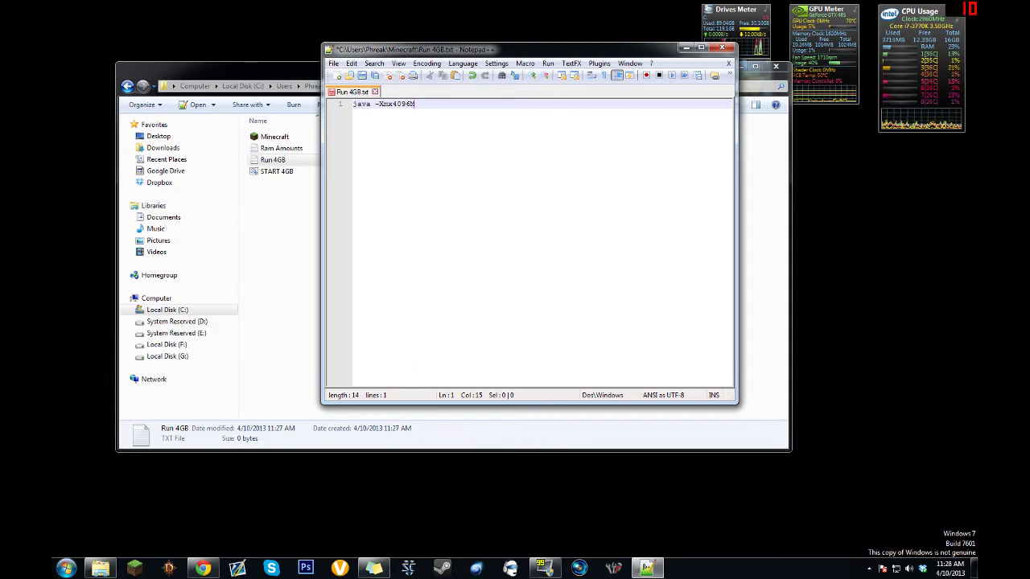
pyautogui.press('BackSpace')
pyautogui.press('BackSpace')
pyautogui.press('BackSpace')
pyautogui.press('BackSpace')
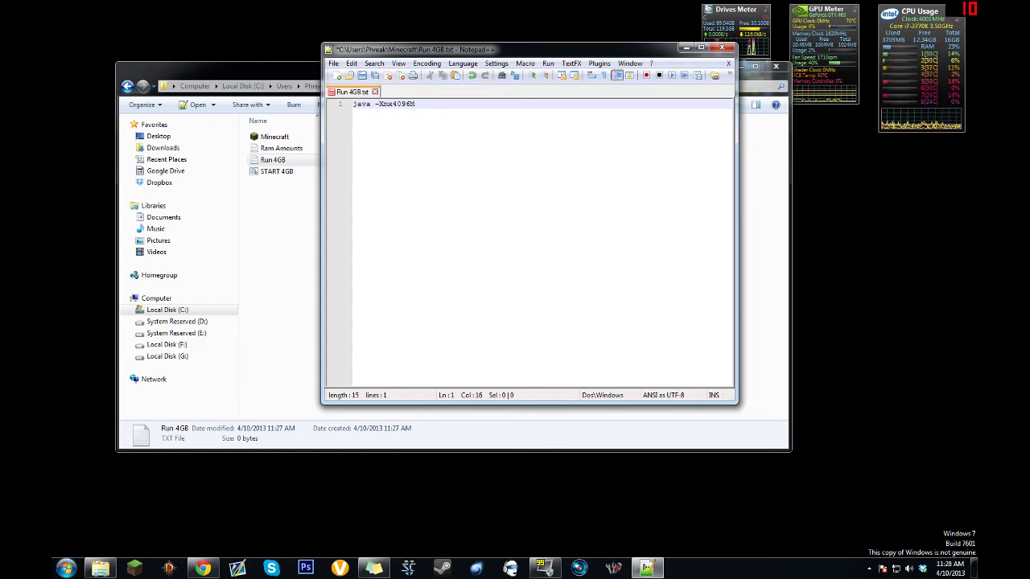
pyautogui.write('-X')
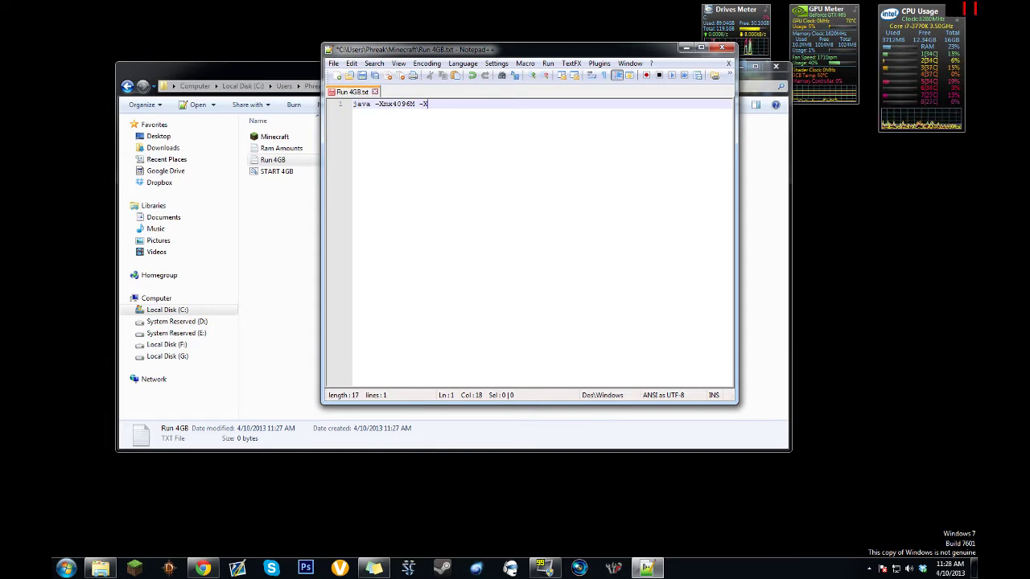
pyautogui.write('ms')
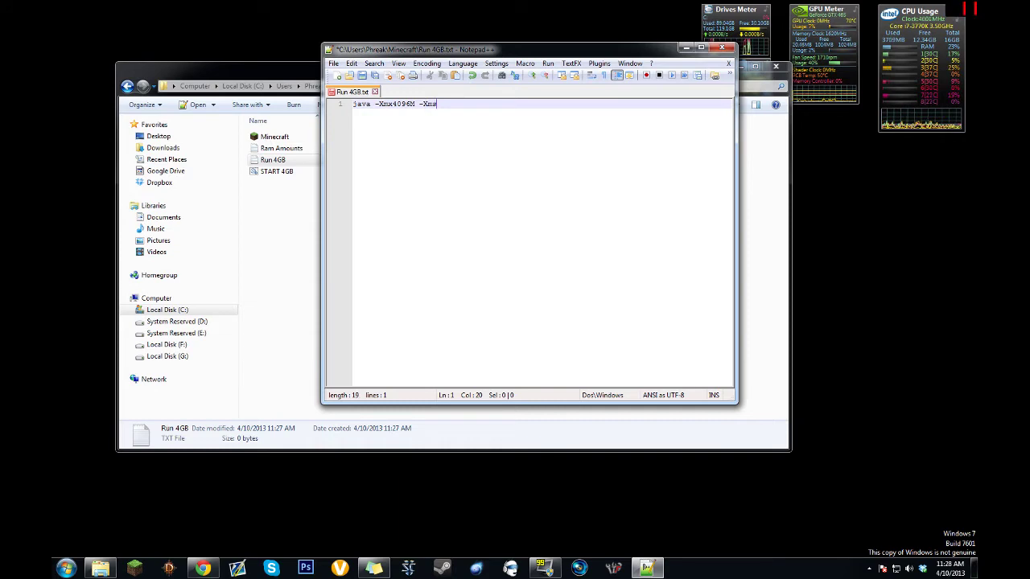
pyautogui.write('4096M')
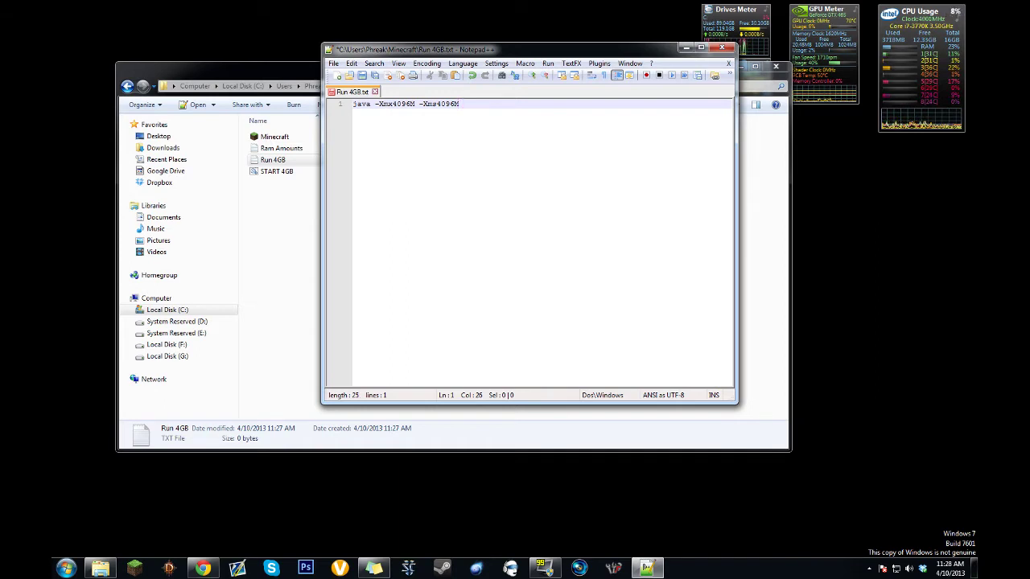
pyautogui.write('-jar "M')
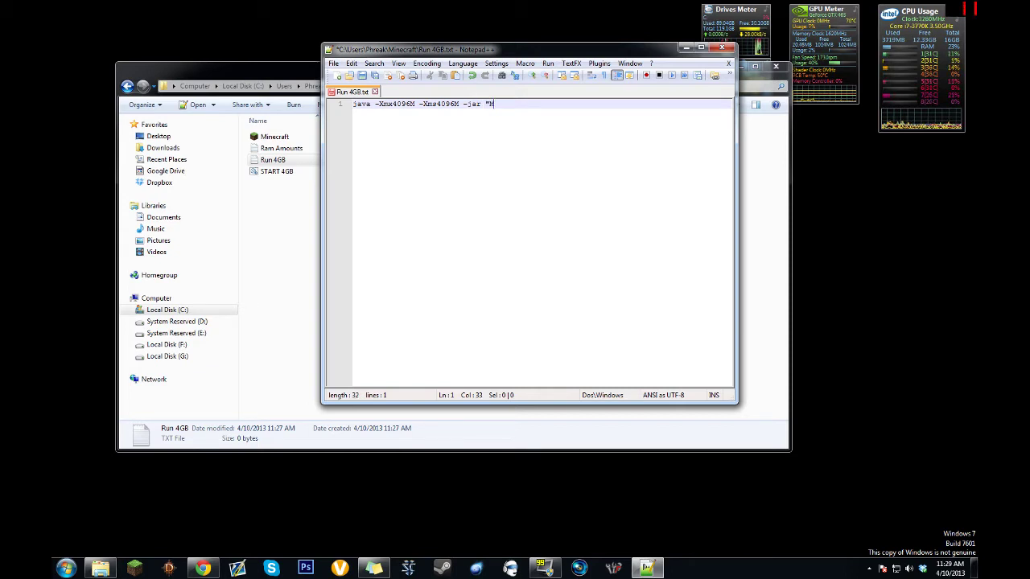
pyautogui.write('inecraft.e')
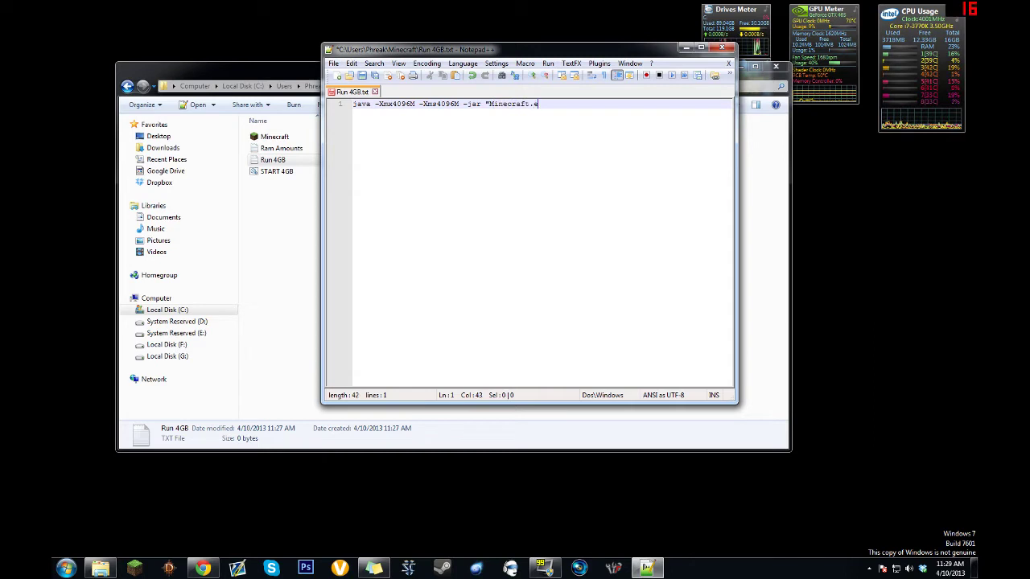
pyautogui.write('xe')
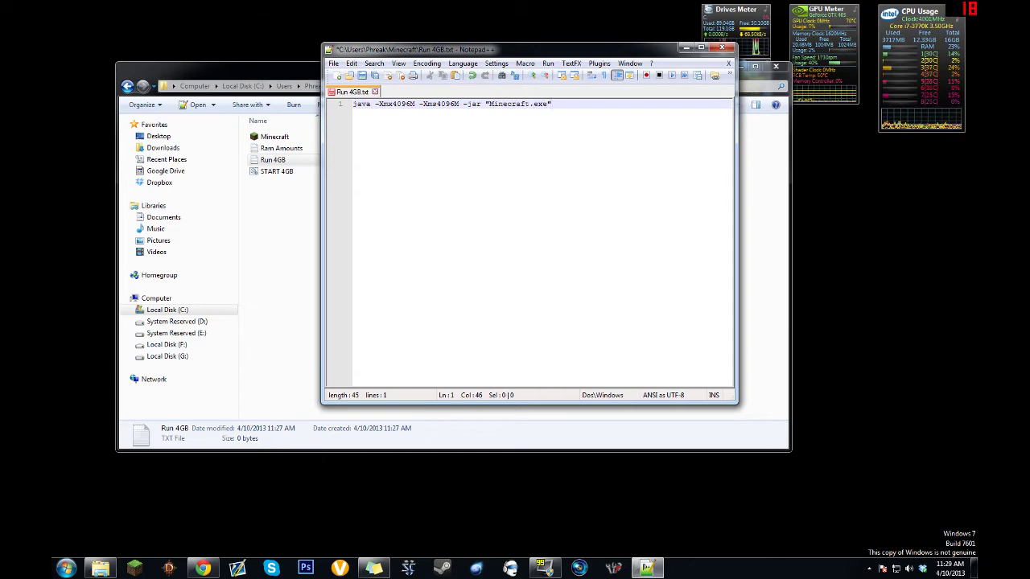
pyautogui.moveTo(553, 103); pyautogui.dragTo(335, 111)
# Step: Save the file as batch file 'Run 4GB.bat' and close Notepad++
pyautogui.click(606, 103)
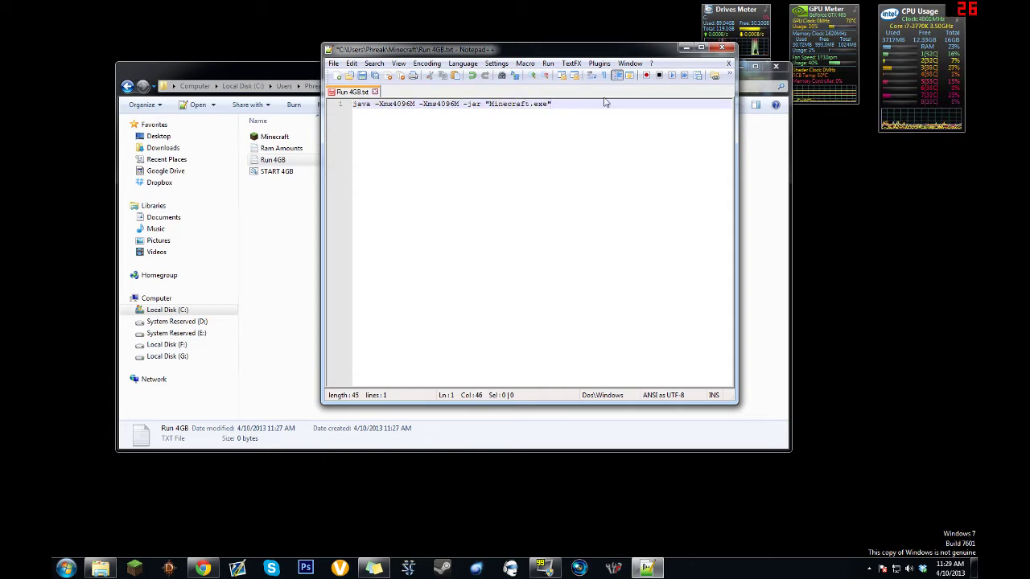
pyautogui.click(333, 63)
pyautogui.click(359, 125)
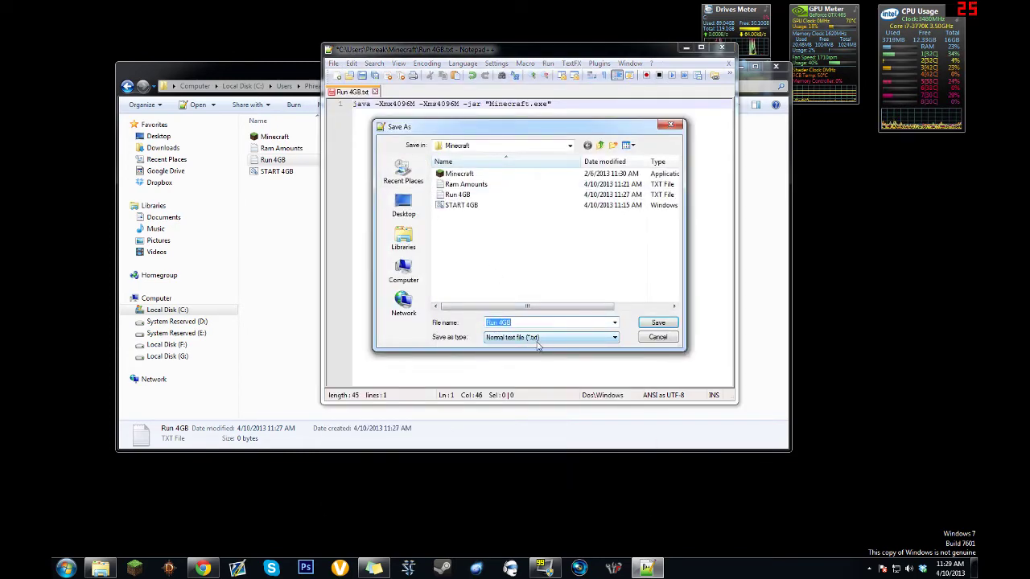
pyautogui.click(538, 337)
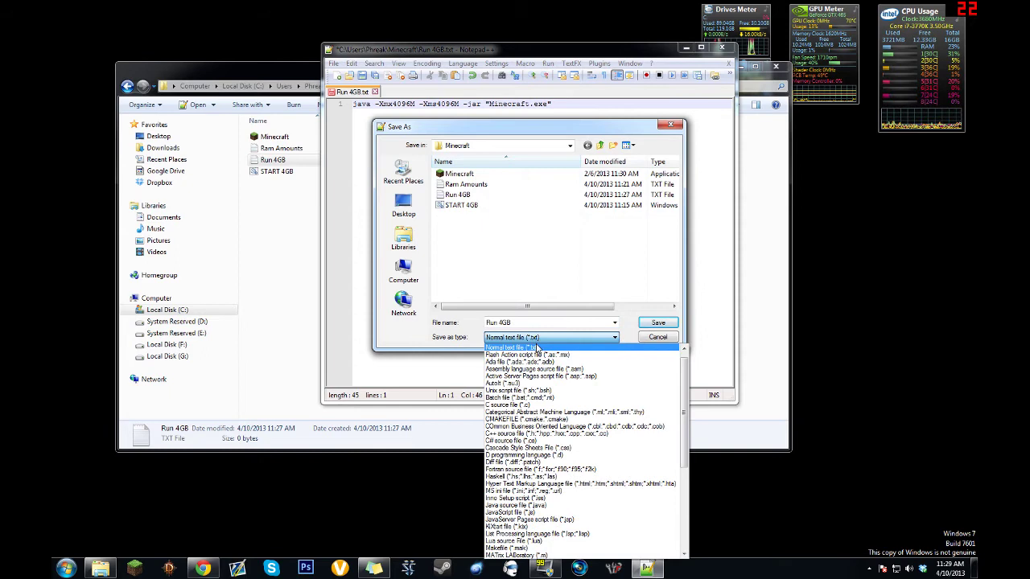
pyautogui.click(531, 399)
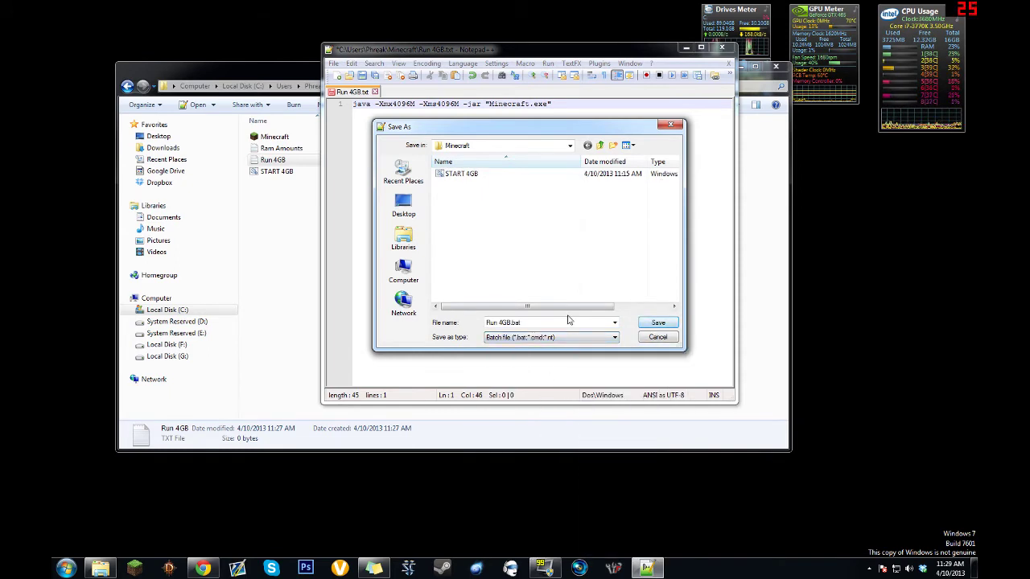
pyautogui.click(653, 323)
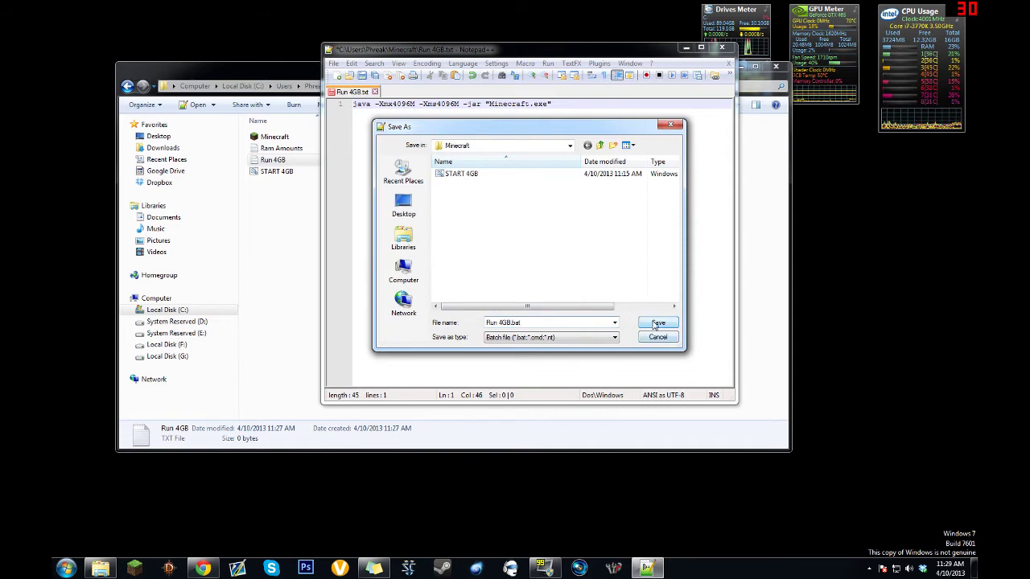
pyautogui.click(656, 322)
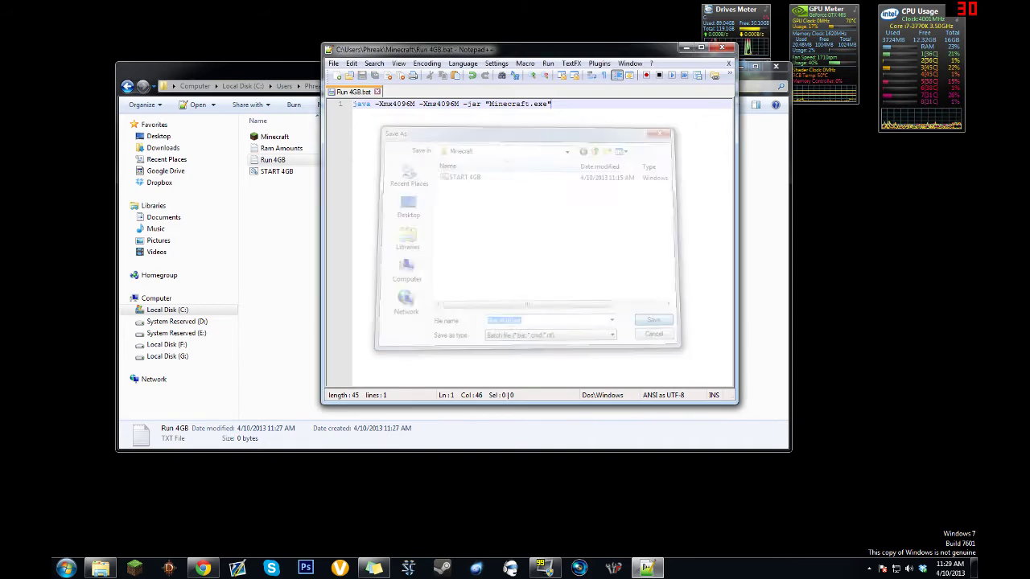
pyautogui.click(721, 48)
# Step: Run Run 4GB.bat and log in to the Minecraft launcher with the account password
pyautogui.click(280, 161)
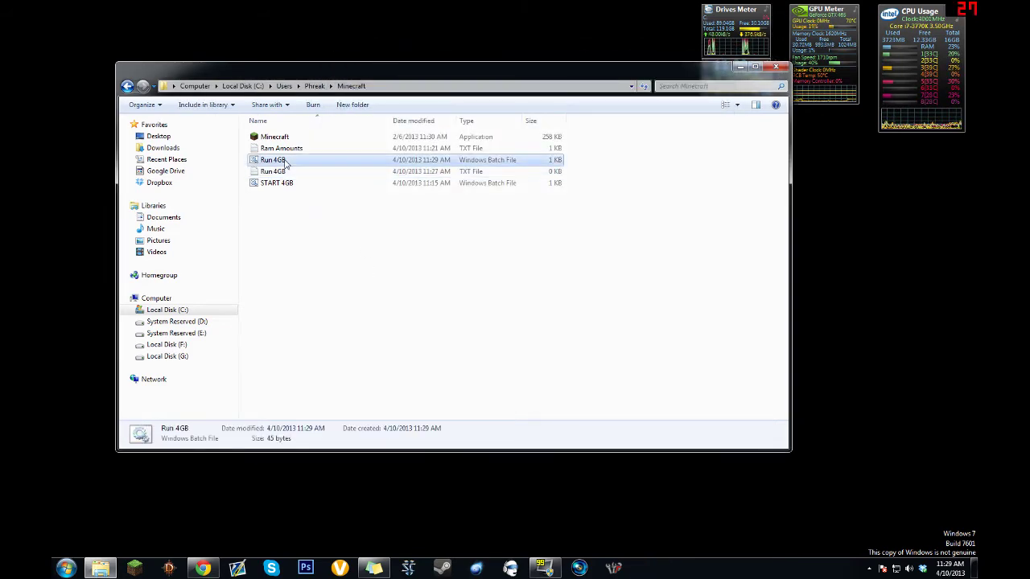
pyautogui.doubleClick(271, 161)
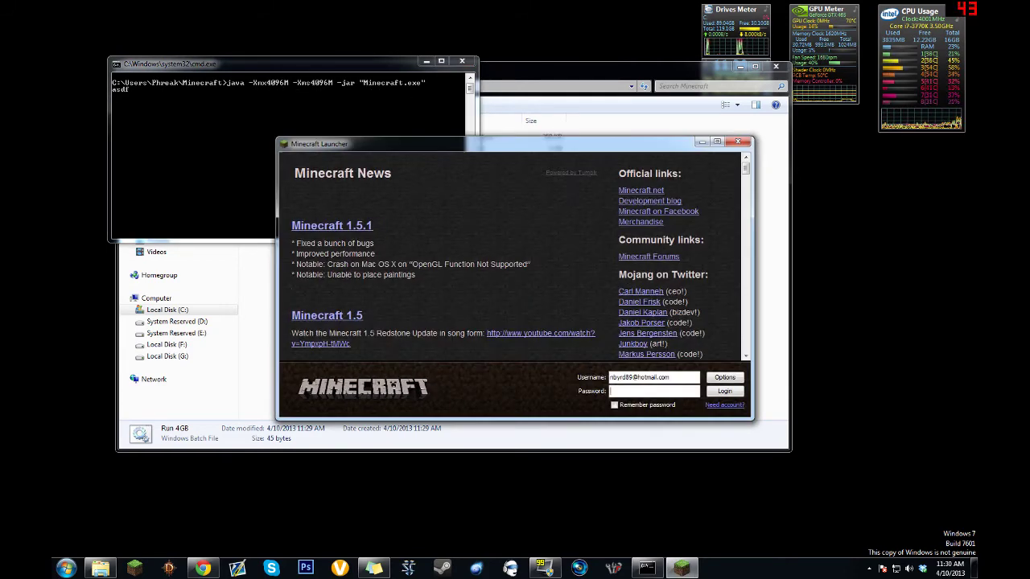
pyautogui.write('*********')
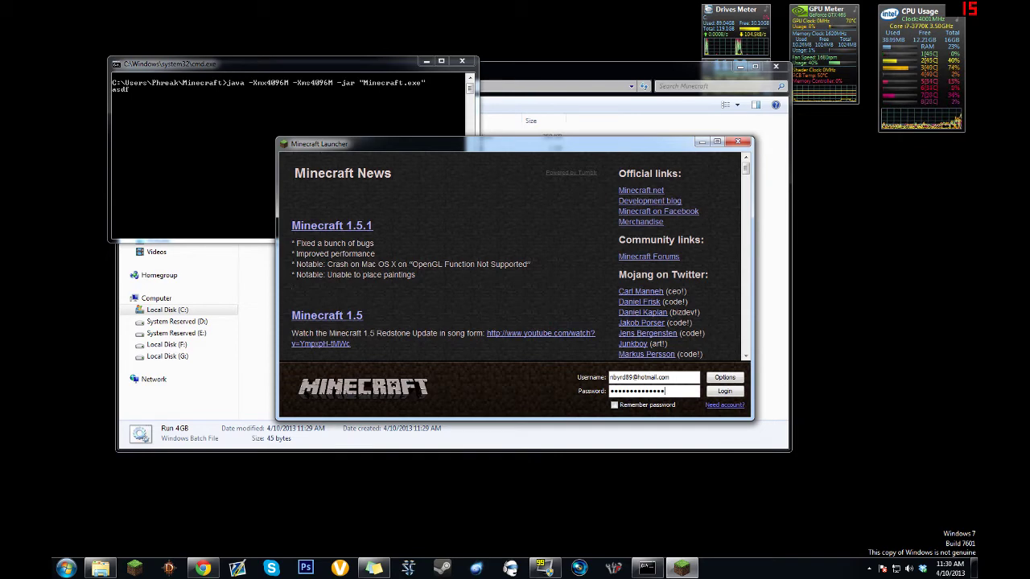
pyautogui.press('Return')
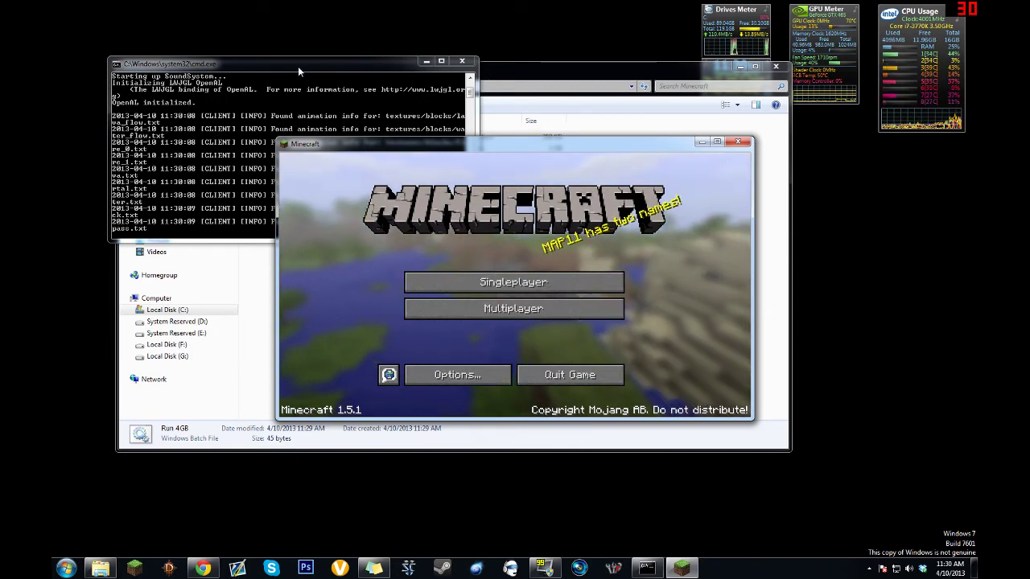
# Step: Join the first multiplayer server and show the F3 debug screen with allocated memory
pyautogui.click(484, 310)
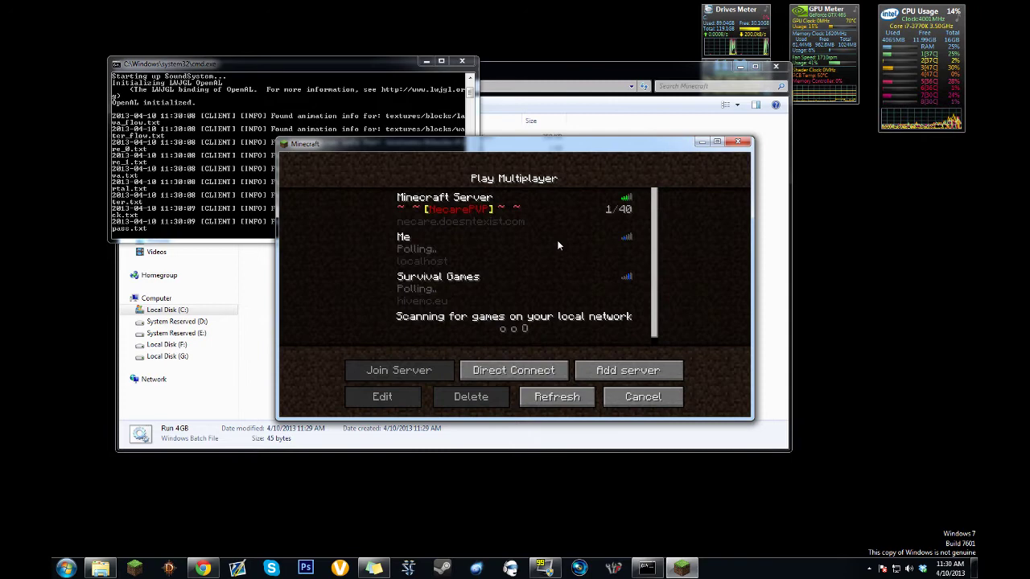
pyautogui.click(500, 207)
pyautogui.click(500, 202)
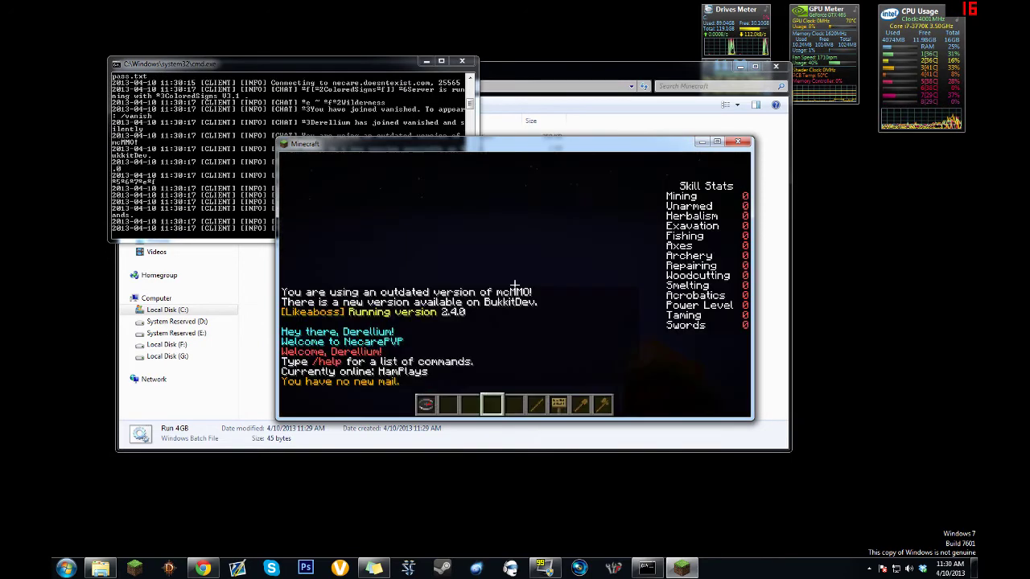
pyautogui.press('F3')
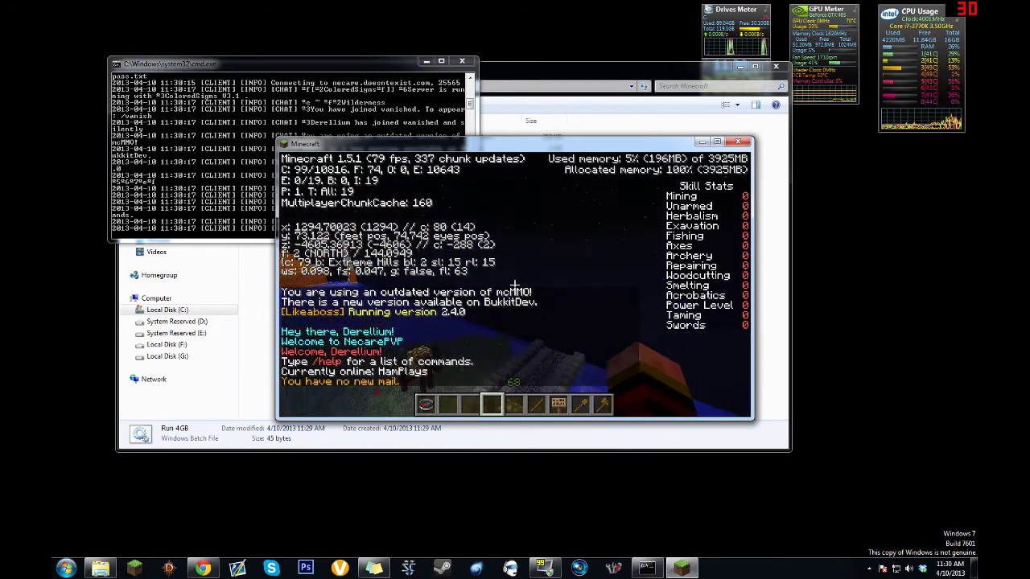
pyautogui.press('t')
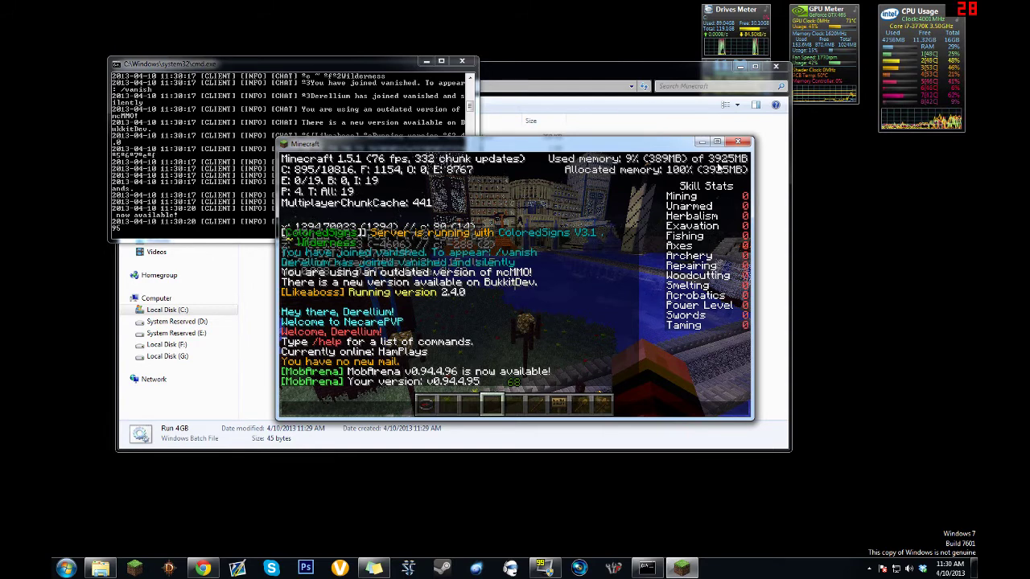
pyautogui.click(738, 141)
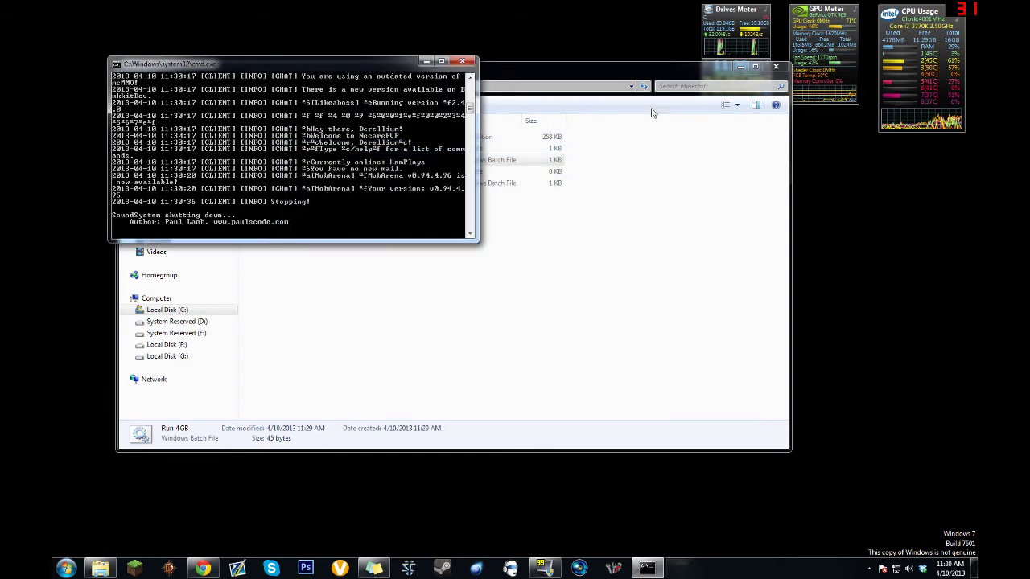
pyautogui.click(387, 291)
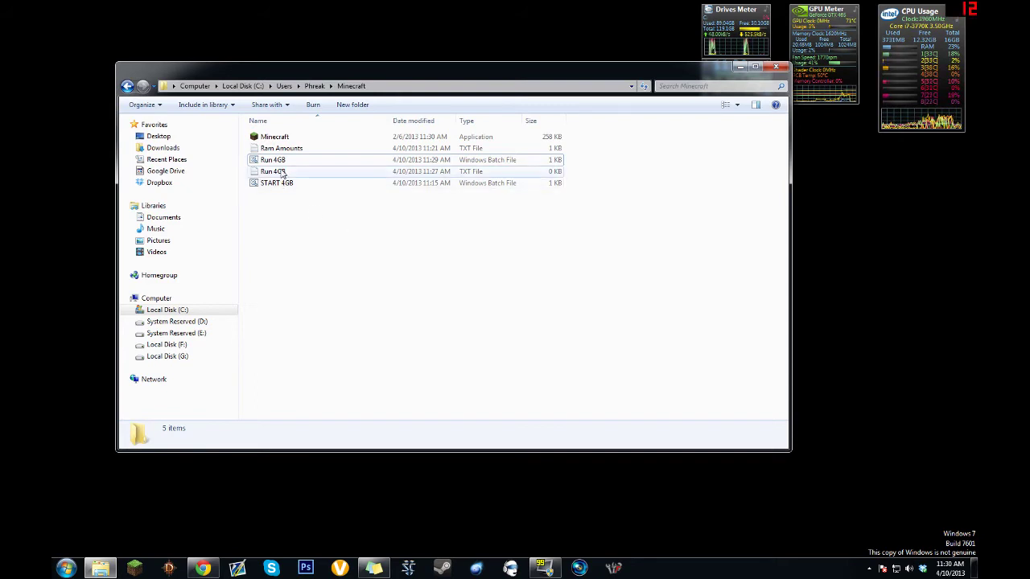
# Step: Open Run 4GB.bat in Notepad++ alongside the Ram Amounts reference file
pyautogui.rightClick(309, 226)
pyautogui.click(289, 170)
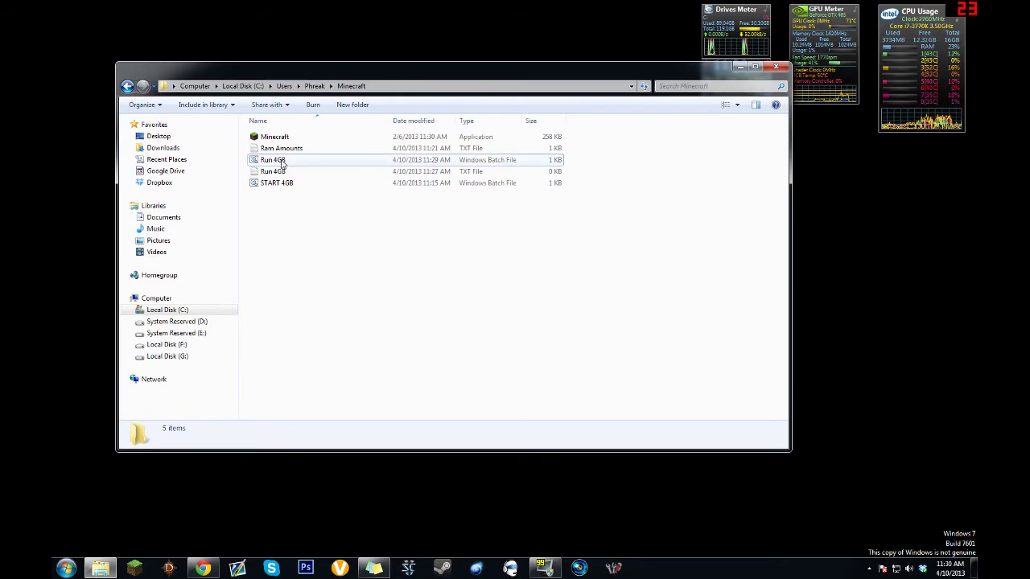
pyautogui.rightClick(281, 159)
pyautogui.click(330, 227)
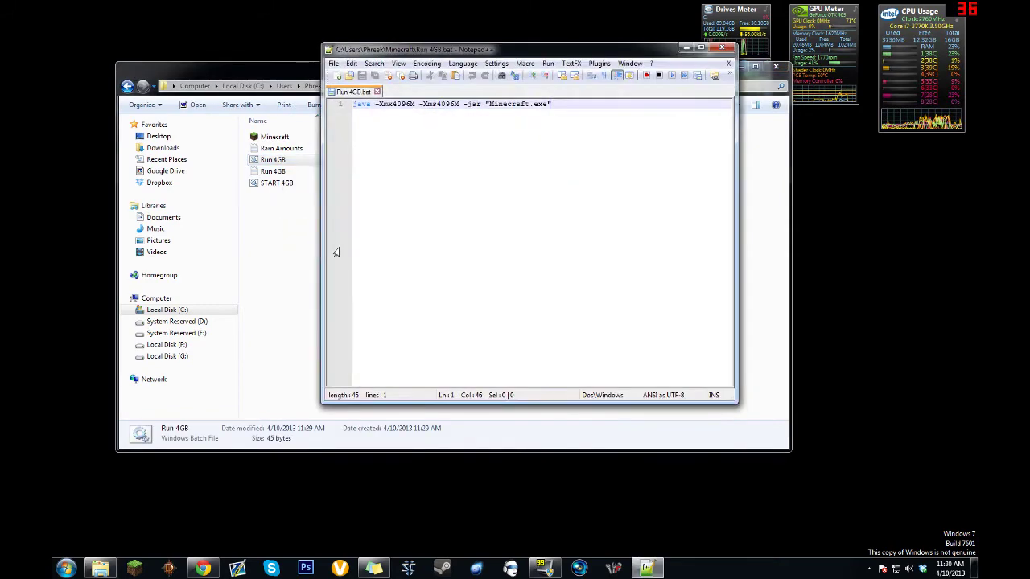
pyautogui.moveTo(435, 50); pyautogui.dragTo(436, 127)
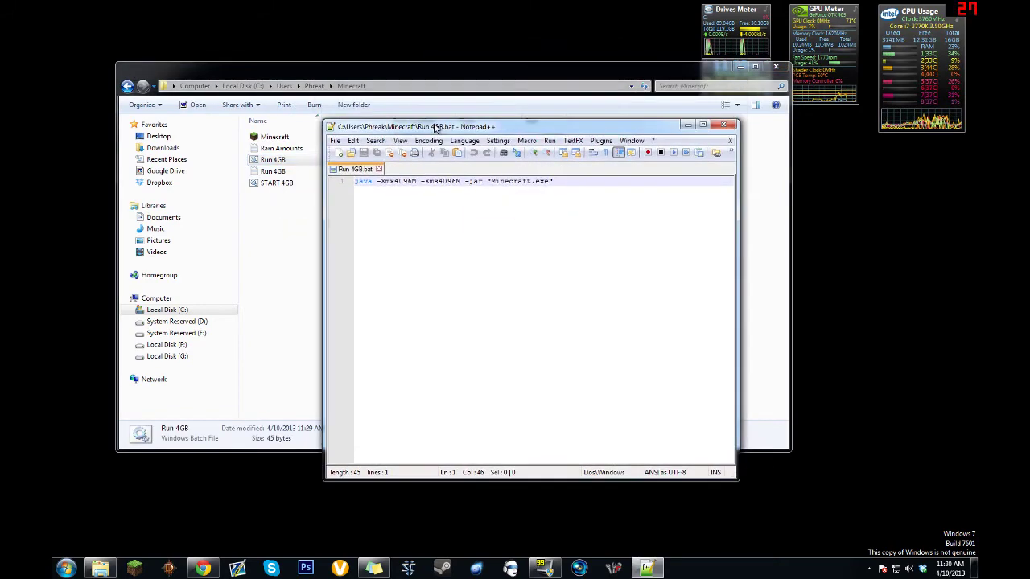
pyautogui.doubleClick(281, 148)
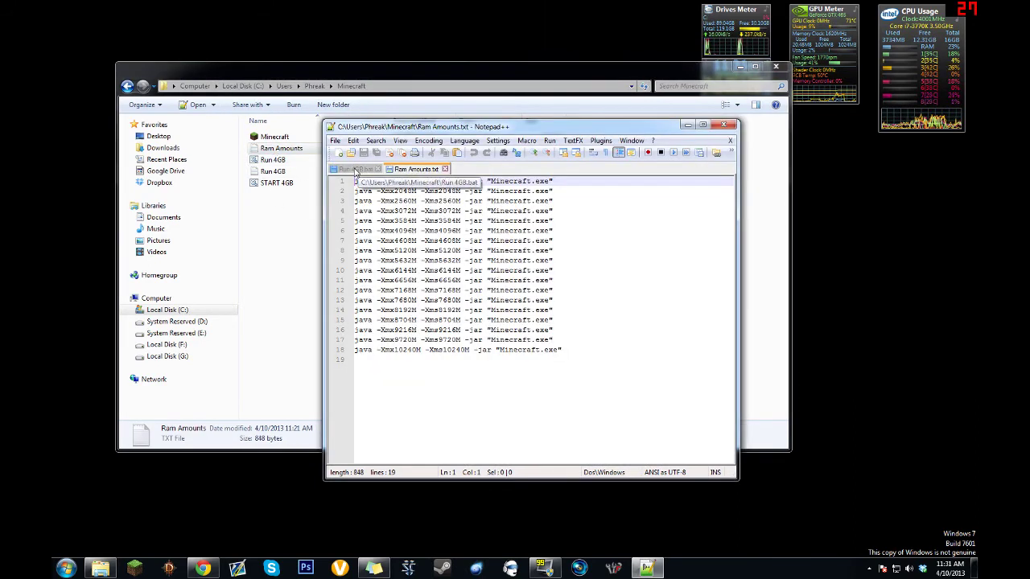
# Step: Change the -Xmx value from 4096 to 8192 and save the batch file
pyautogui.click(366, 169)
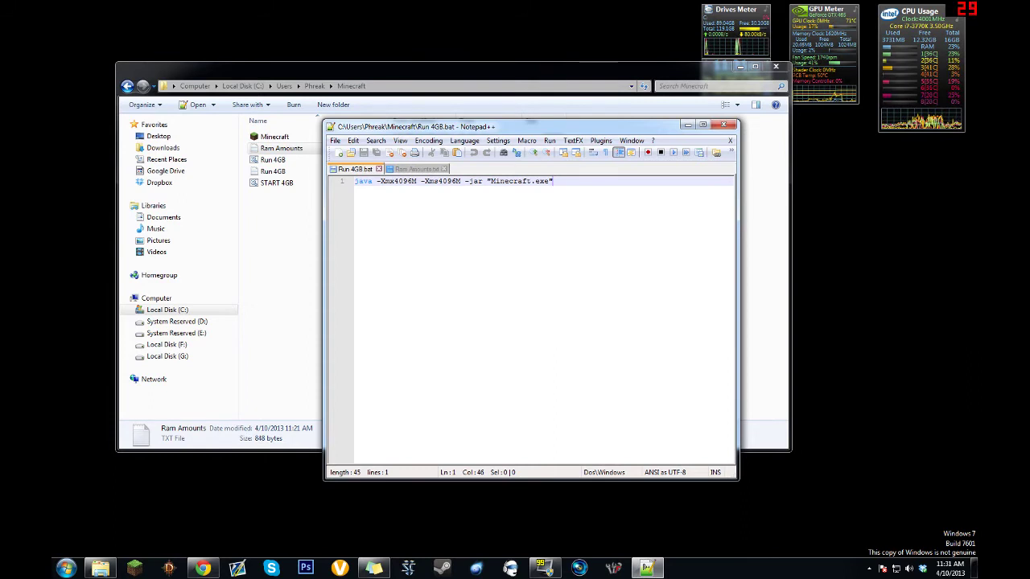
pyautogui.click(415, 170)
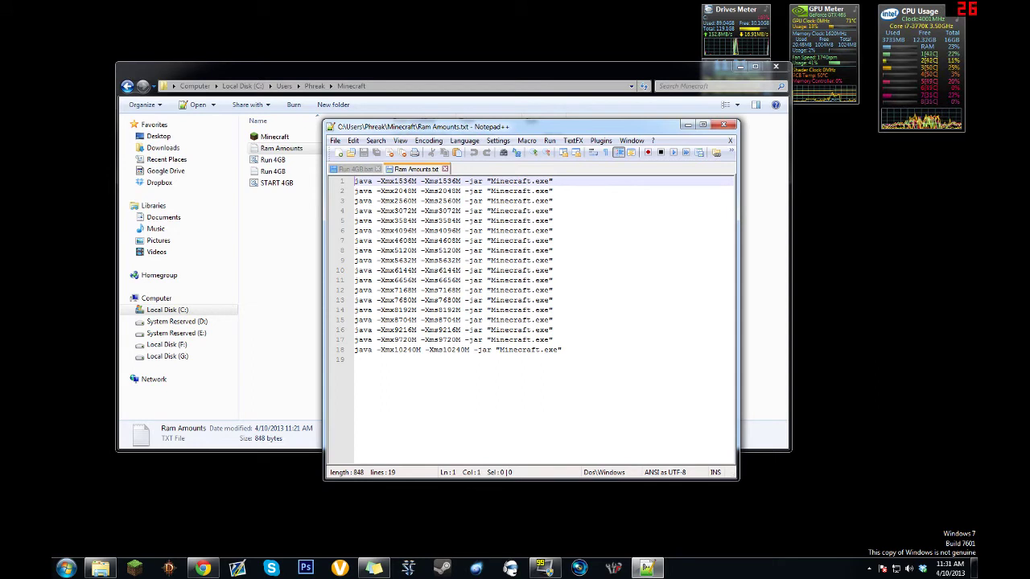
pyautogui.click(459, 309)
pyautogui.hotkey('shift', 'Left')
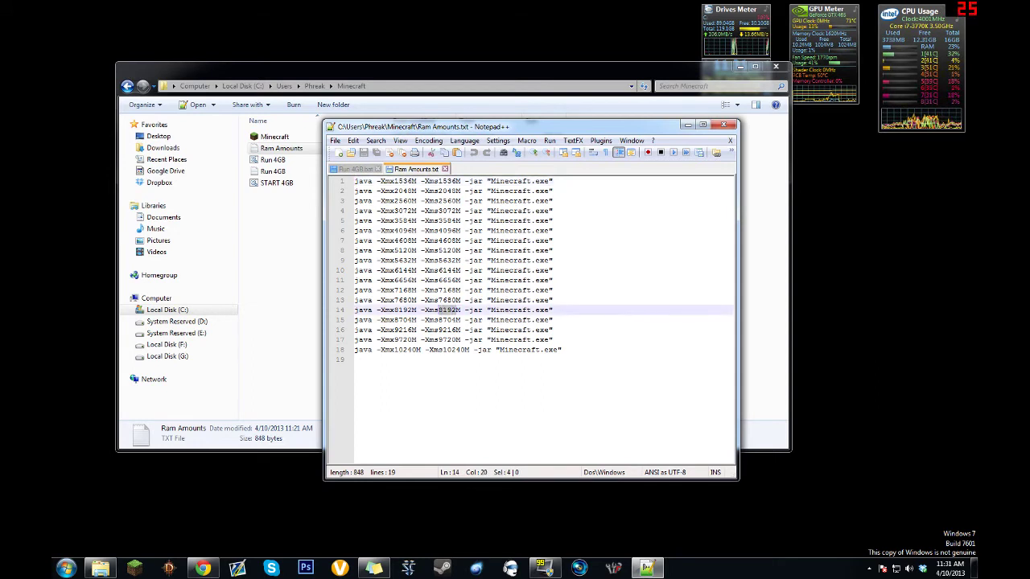
pyautogui.click(354, 169)
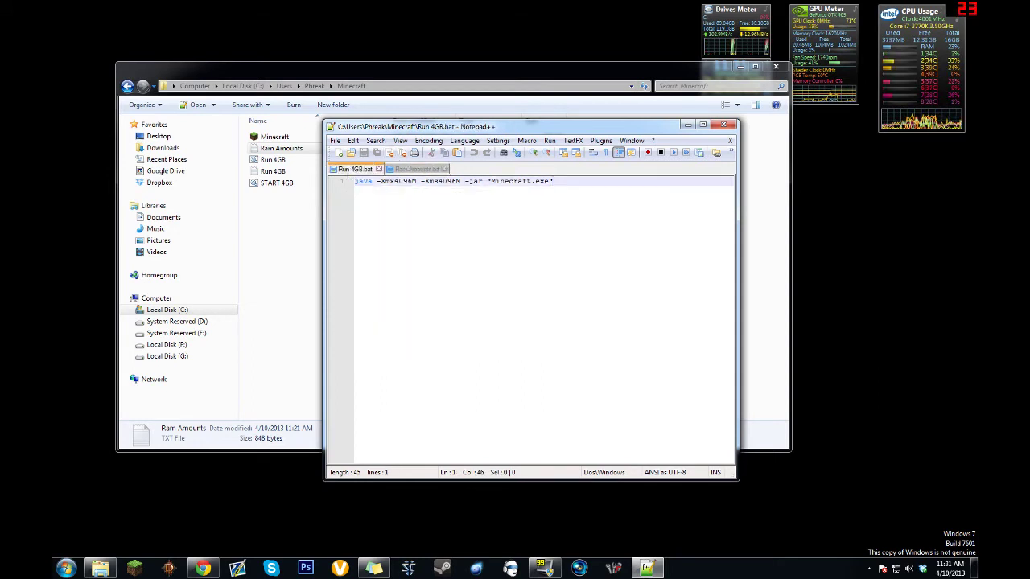
pyautogui.hotkey('shift', 'Right')
pyautogui.hotkey('shift', 'Right')
pyautogui.hotkey('shift', 'Right')
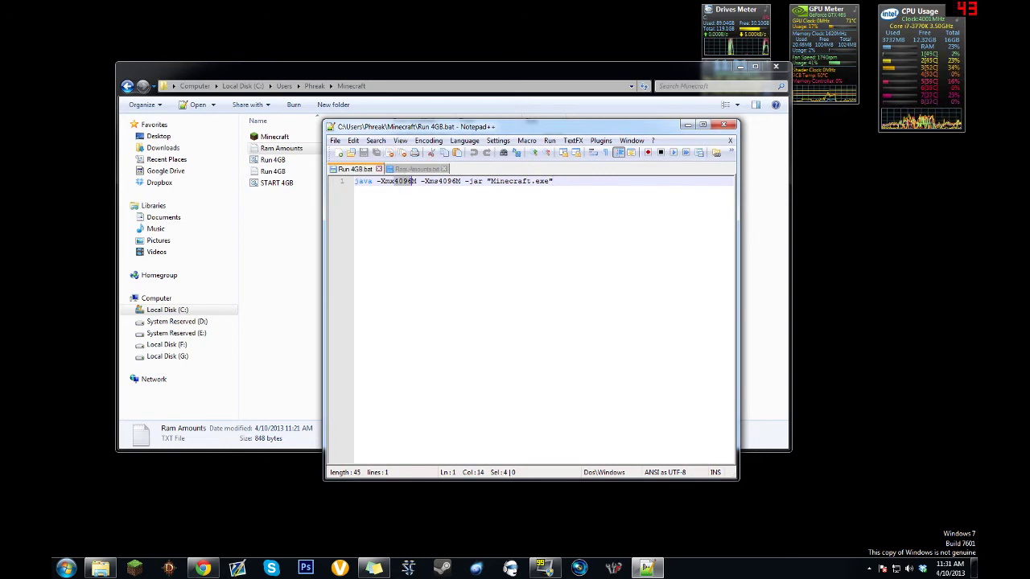
pyautogui.write('8192')
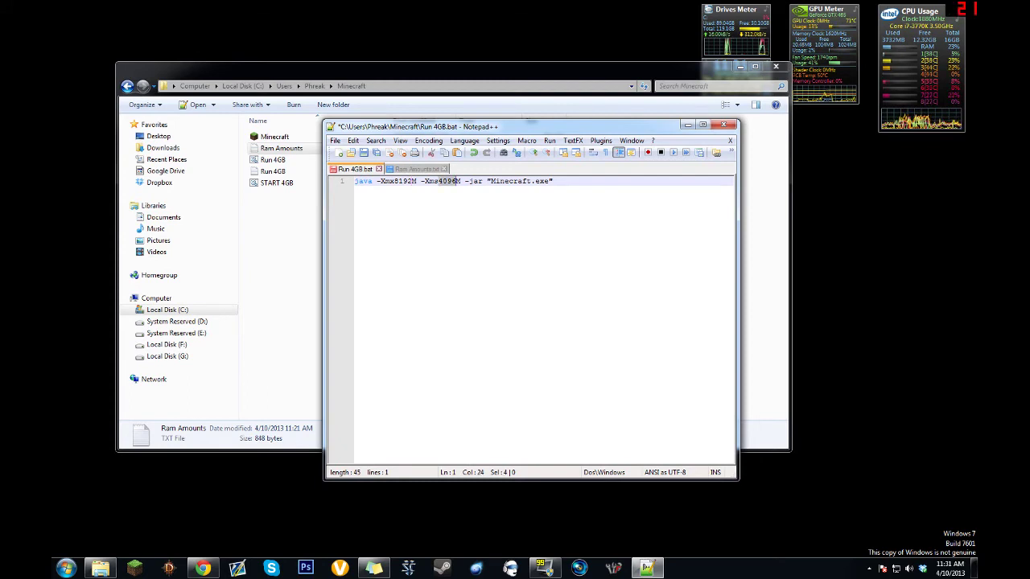
pyautogui.click(553, 181)
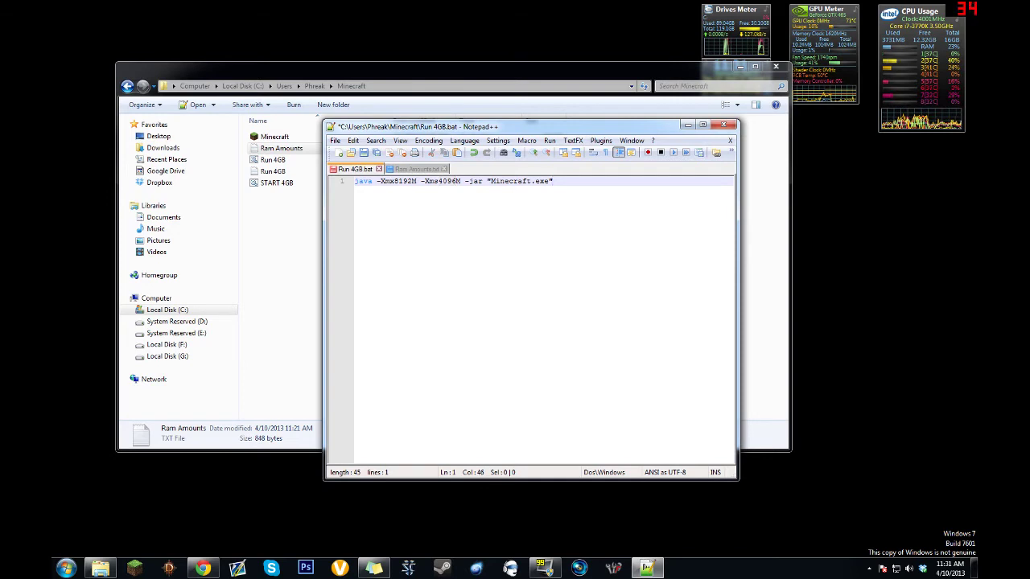
pyautogui.hotkey('ctrl', 's')
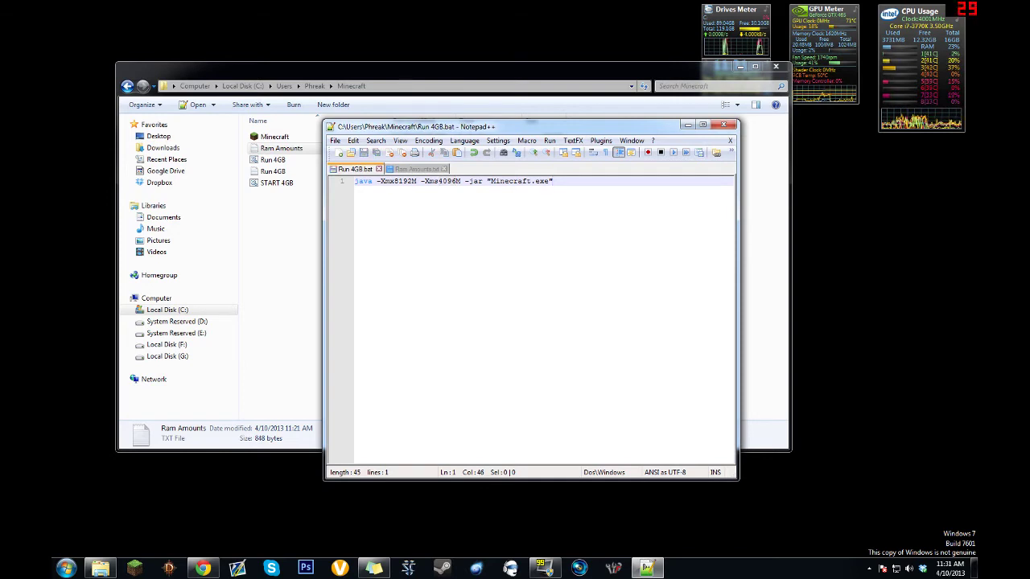
# Step: Close Notepad++, rename the batch file to 'Run 4GB - 8GB' and run it
pyautogui.click(723, 124)
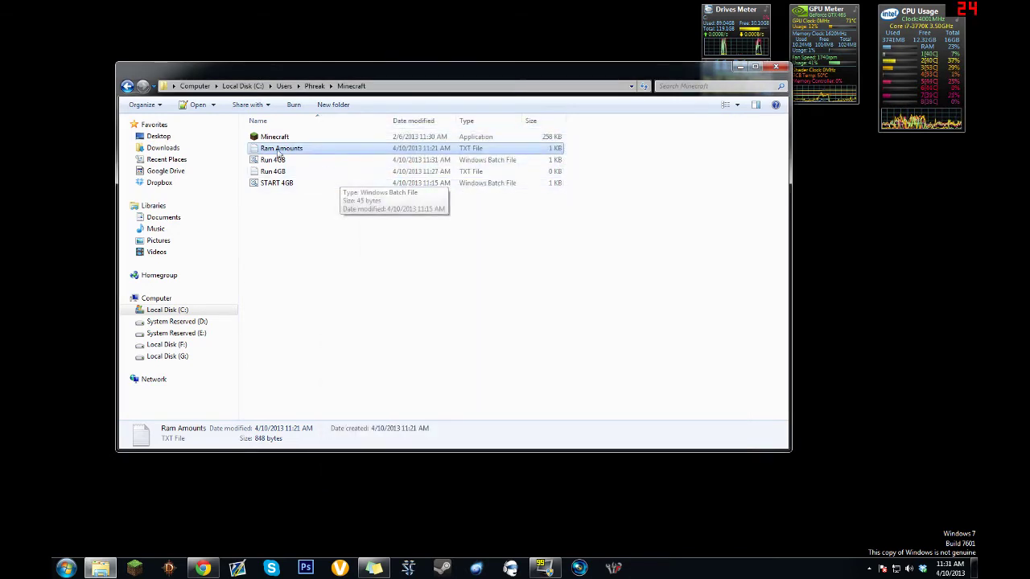
pyautogui.click(275, 161)
pyautogui.rightClick(277, 160)
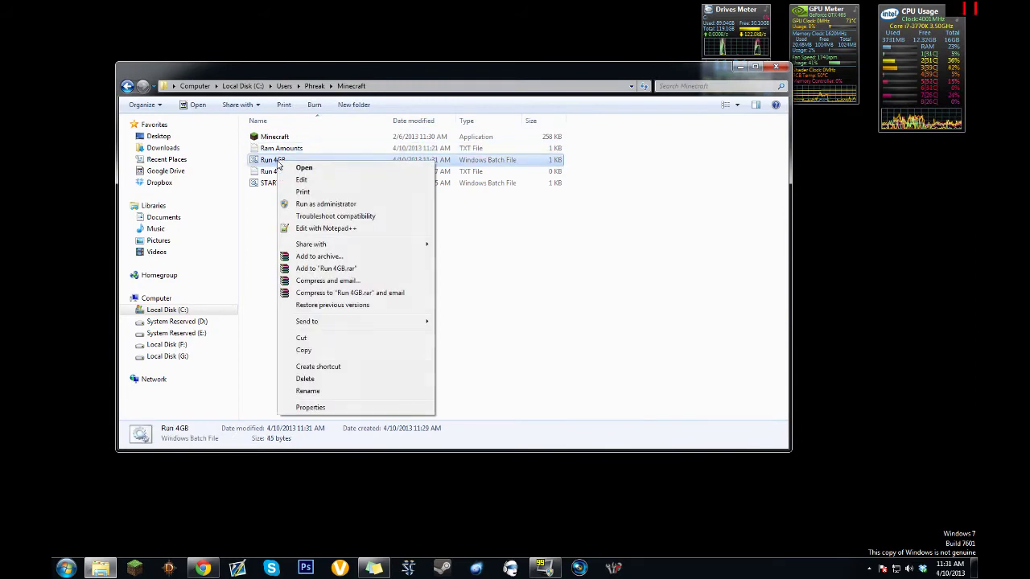
pyautogui.click(308, 390)
pyautogui.press('End')
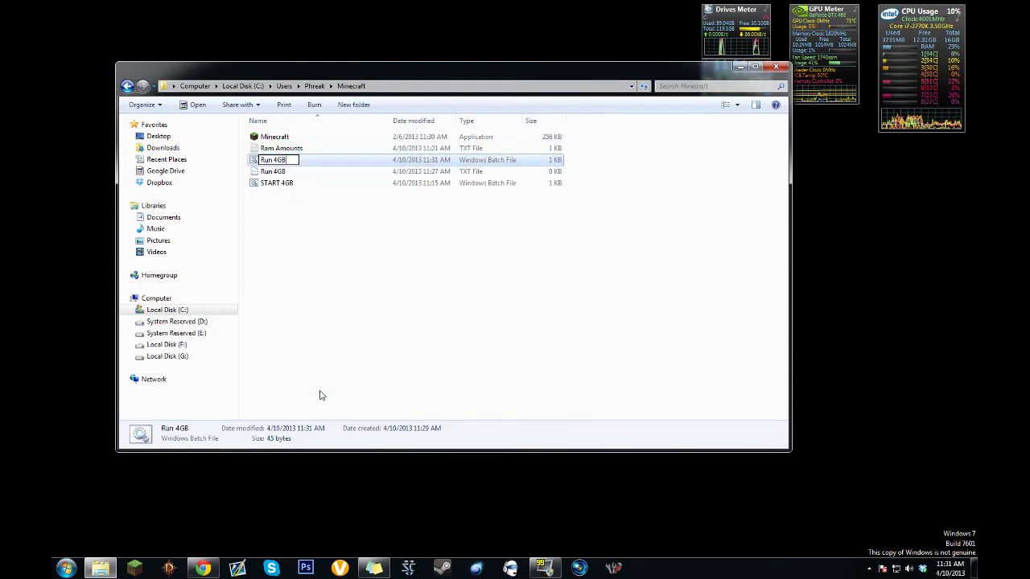
pyautogui.write('- 8GB')
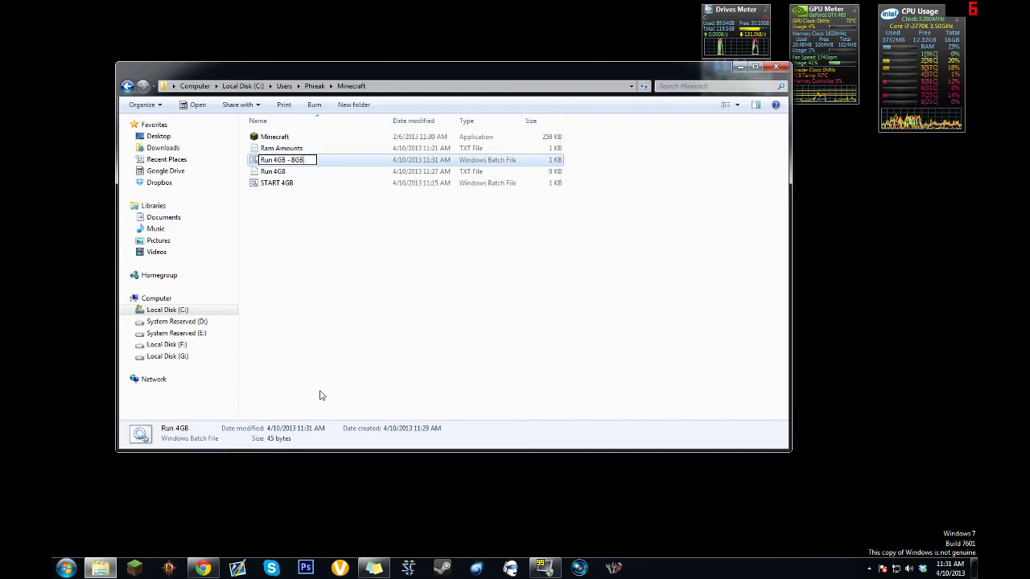
pyautogui.press('Return')
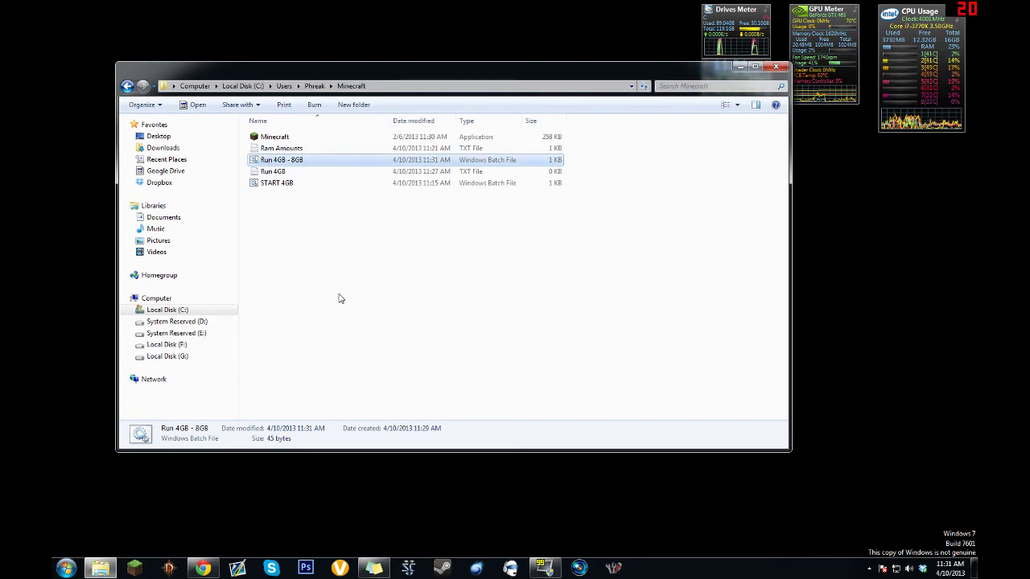
pyautogui.doubleClick(271, 160)
pyautogui.write('asdf')
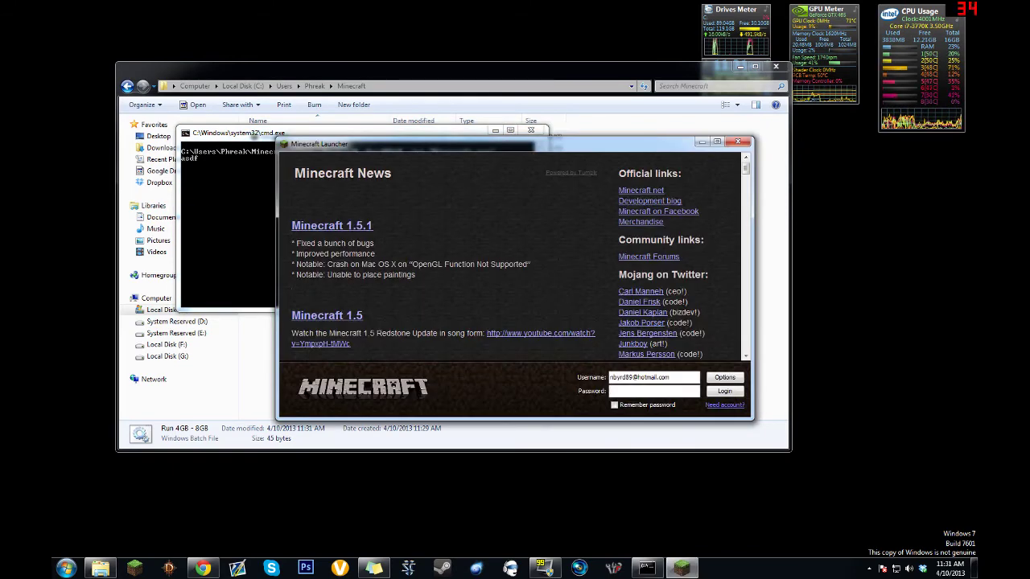
# Step: Log in with the account password and start the singleplayer world Necore-1
pyautogui.write('**************')
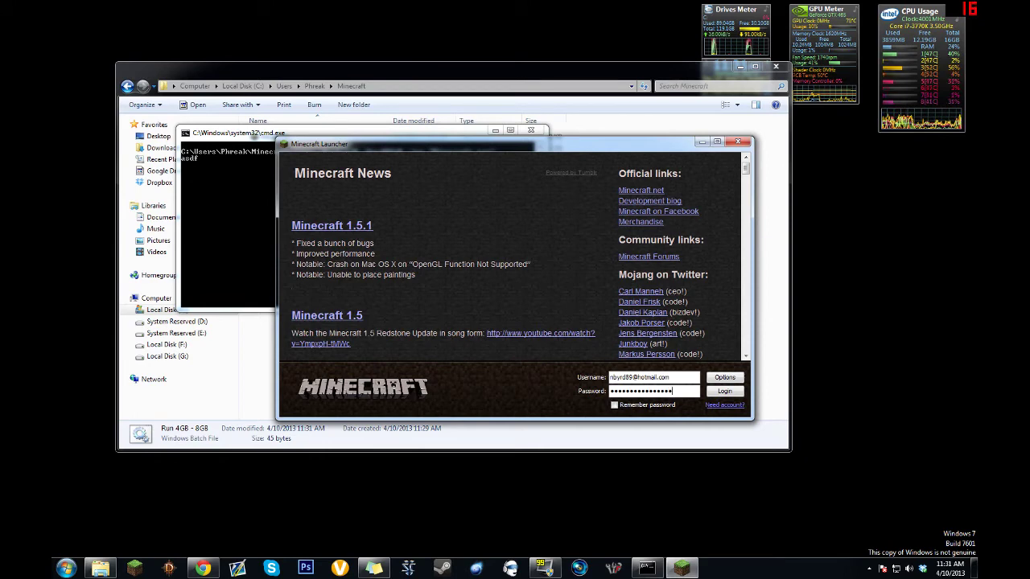
pyautogui.press('Return')
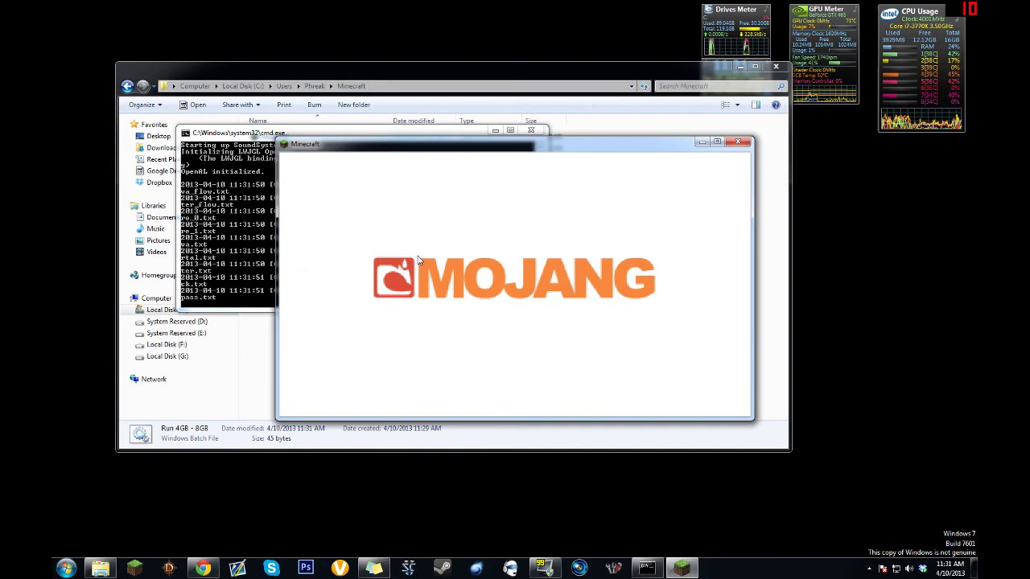
pyautogui.click(443, 278)
pyautogui.click(426, 259)
pyautogui.click(426, 258)
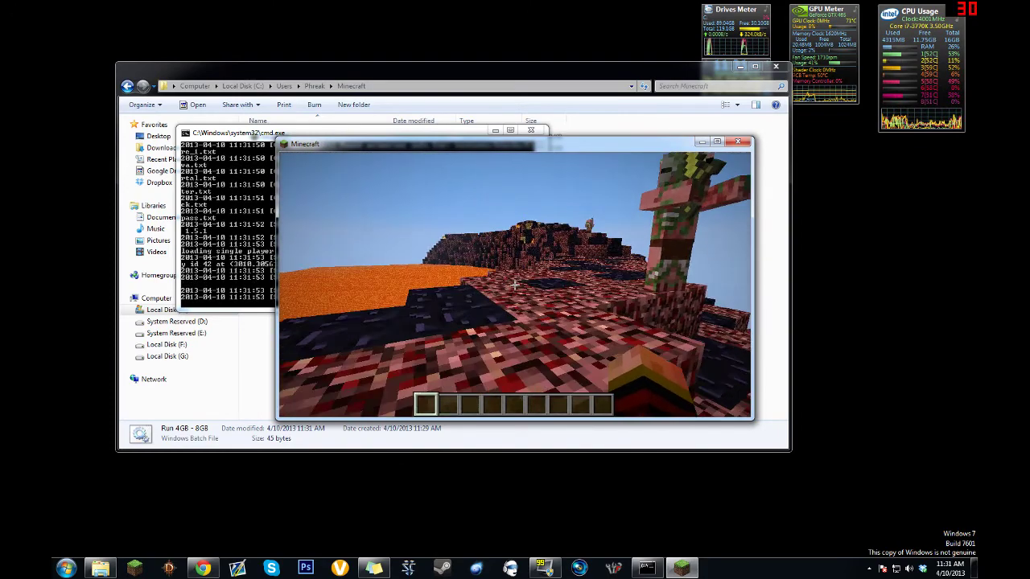
# Step: Show the F3 memory readout and walk the player across the Nether
pyautogui.press('F3')
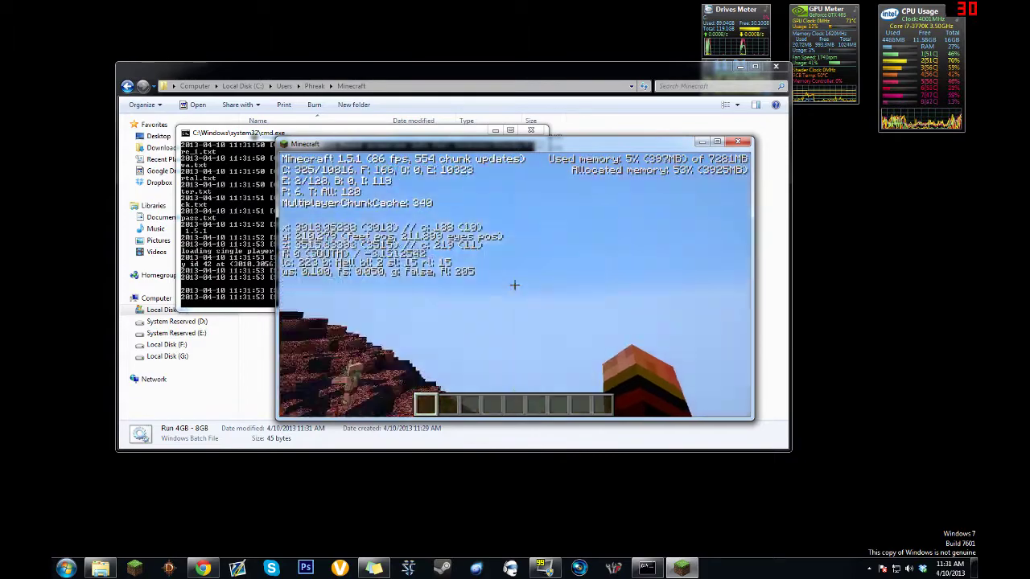
pyautogui.press('w')
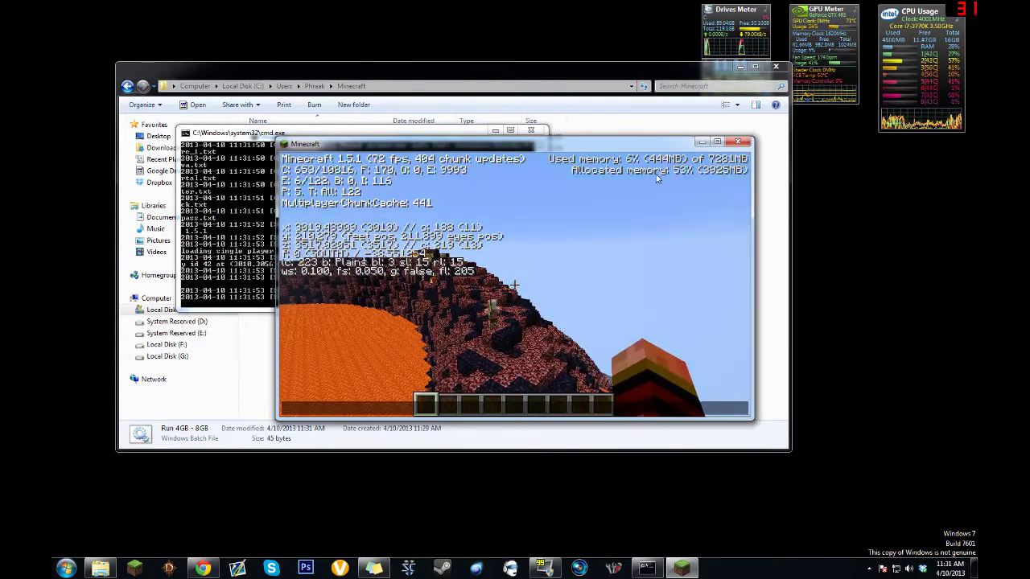
pyautogui.press('t')
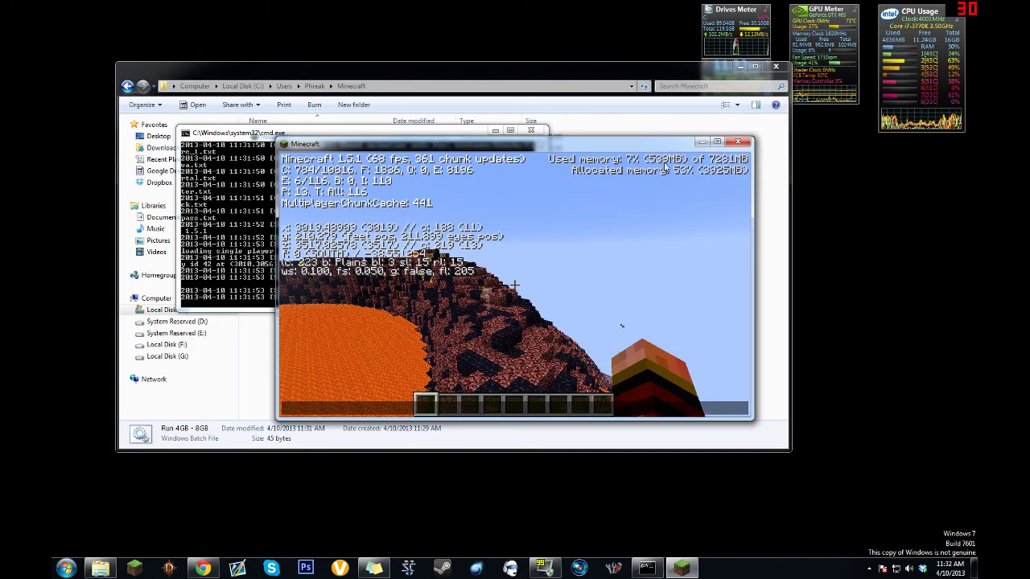
pyautogui.click(595, 264)
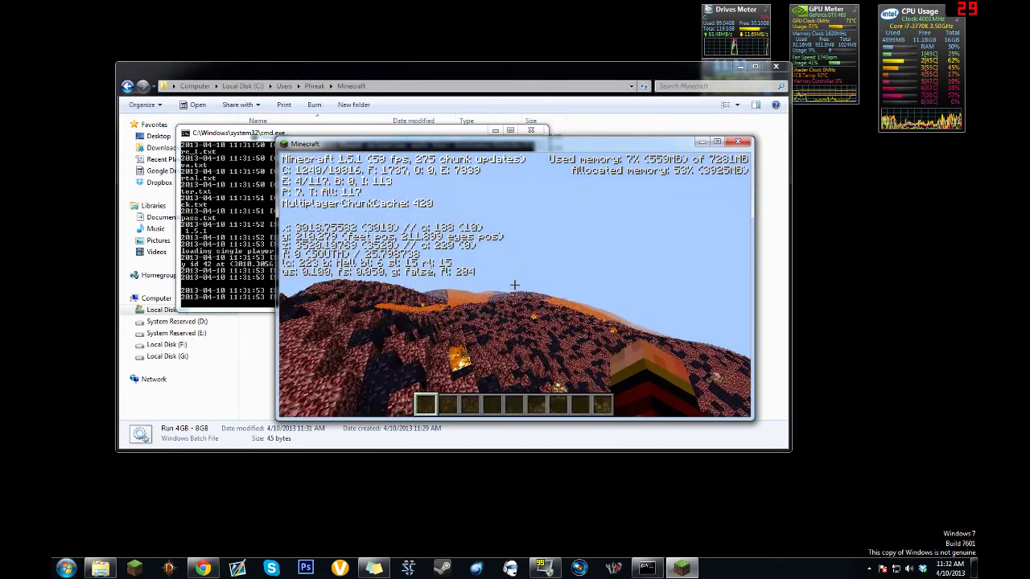
pyautogui.press('w')
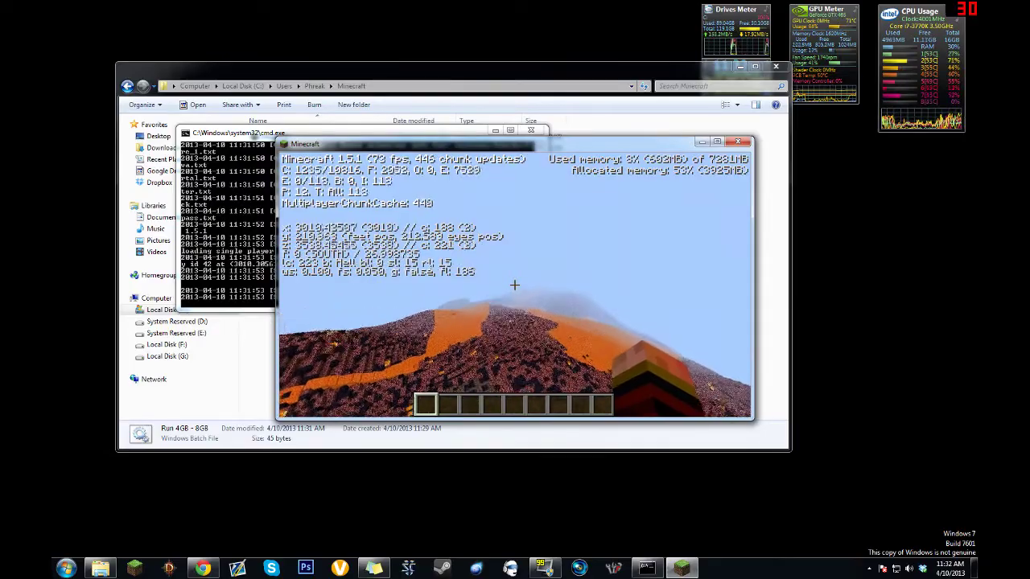
pyautogui.press('w')
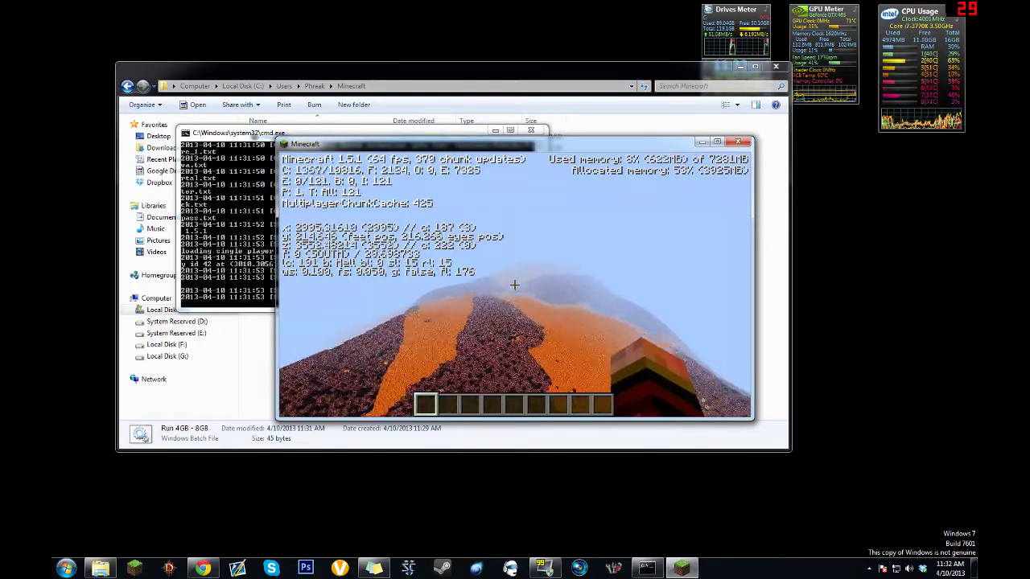
pyautogui.press('w')
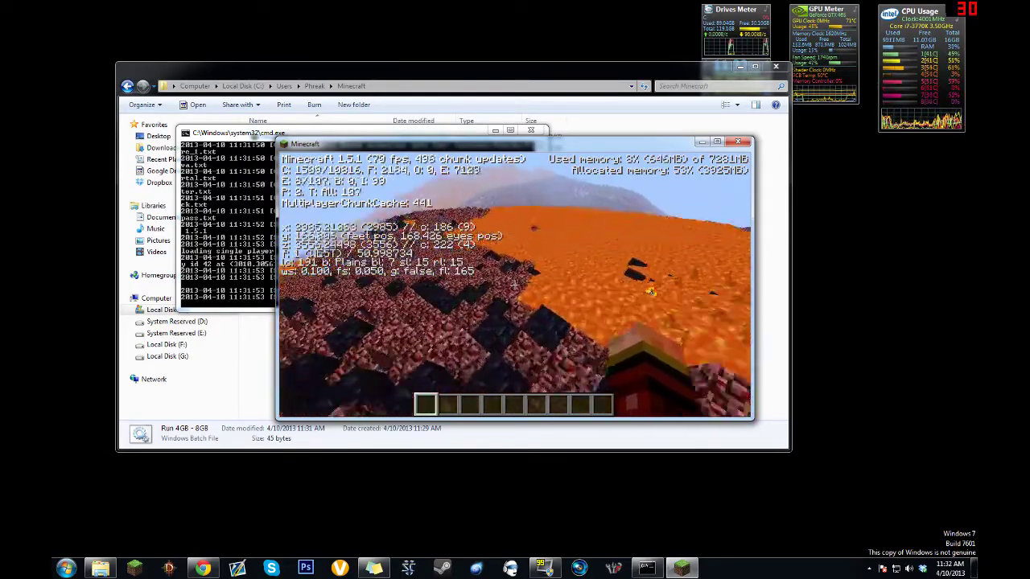
pyautogui.press('w')
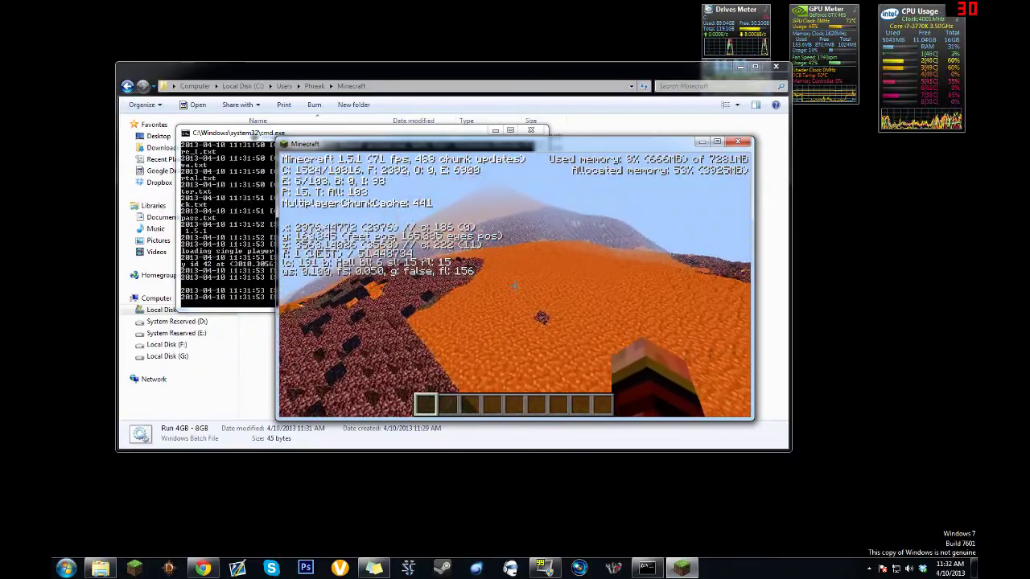
pyautogui.press('w')
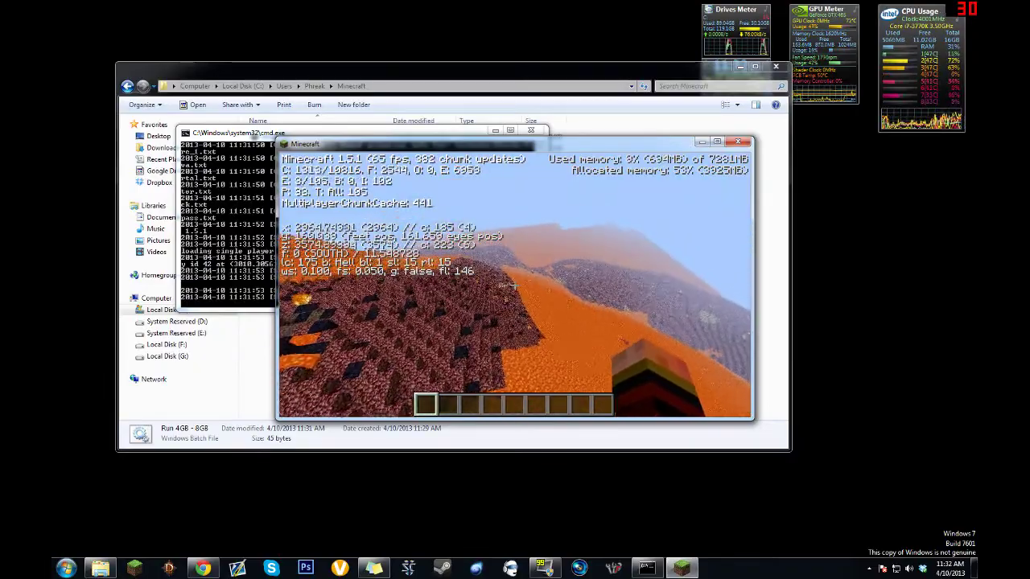
pyautogui.press('w')
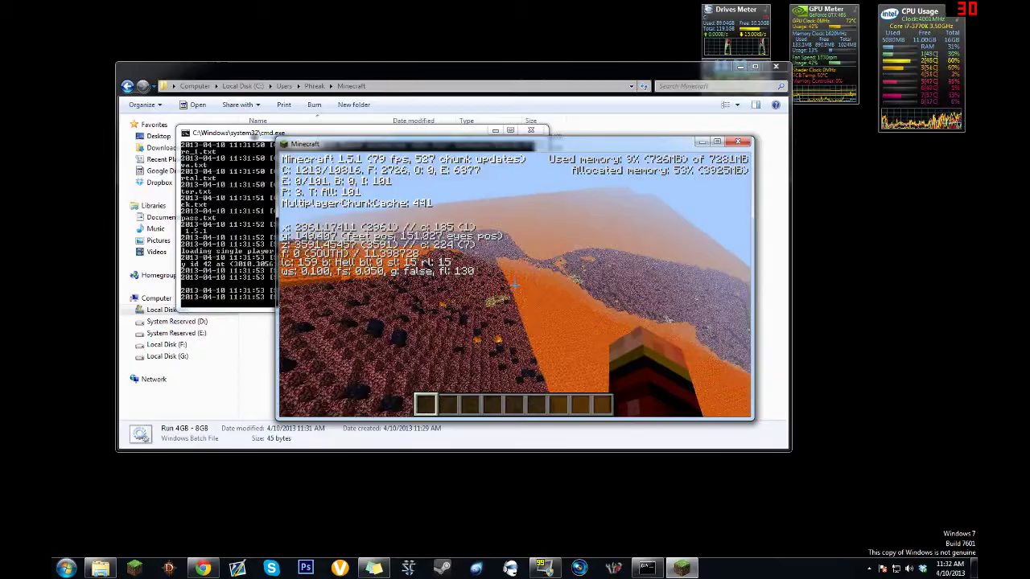
pyautogui.press('w')
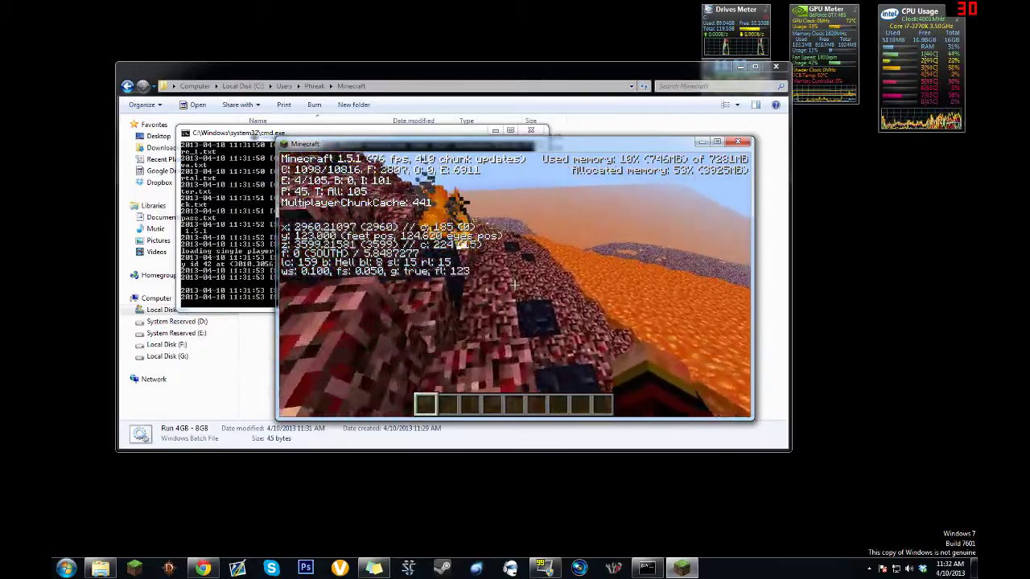
pyautogui.press('w')
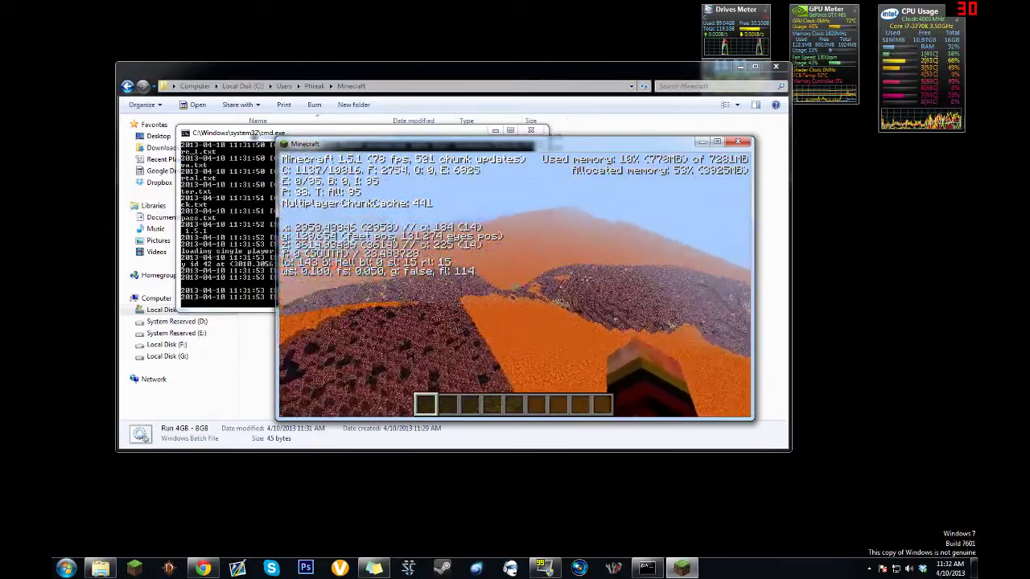
pyautogui.press('w')
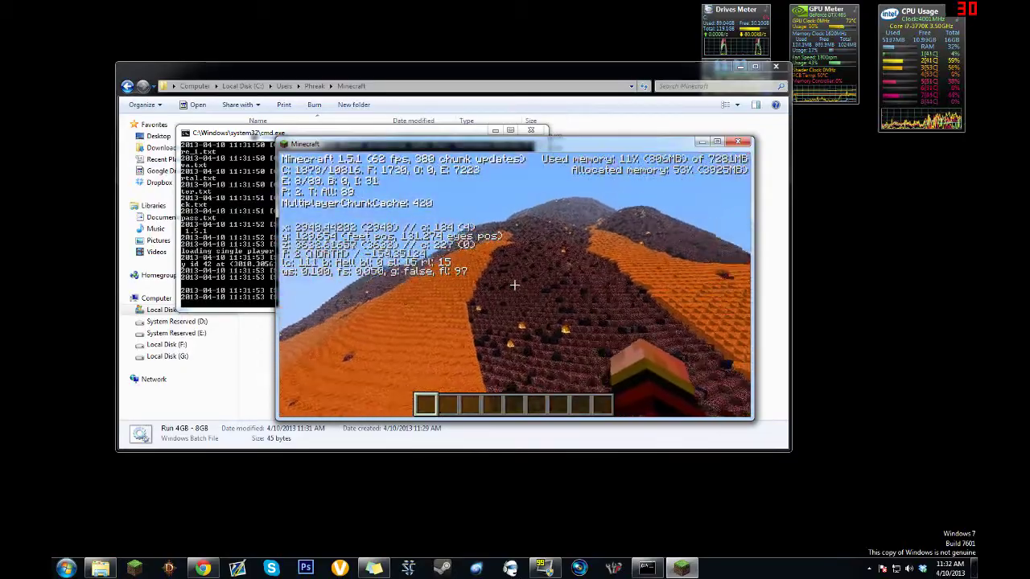
pyautogui.press('w')
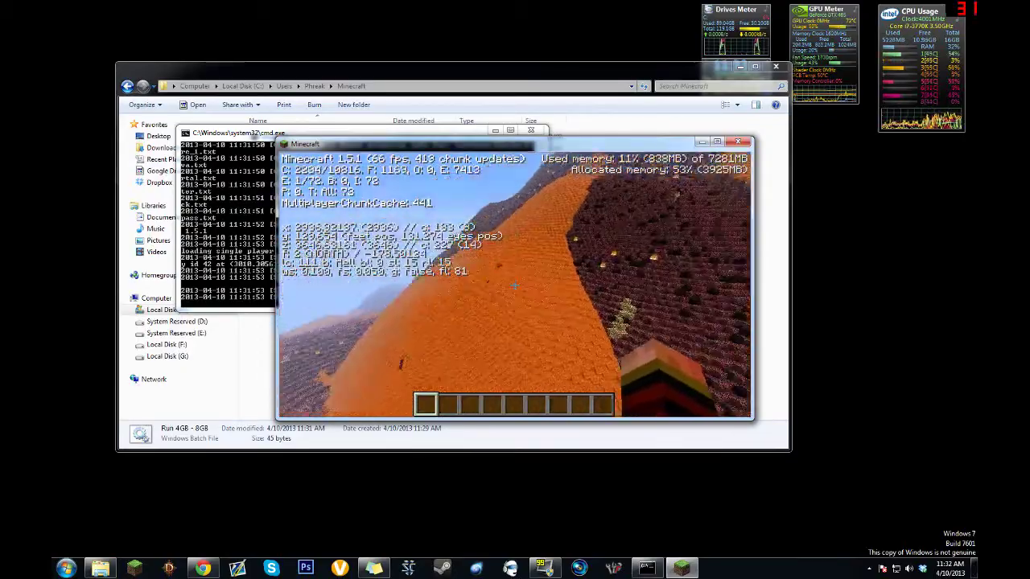
pyautogui.press('w')
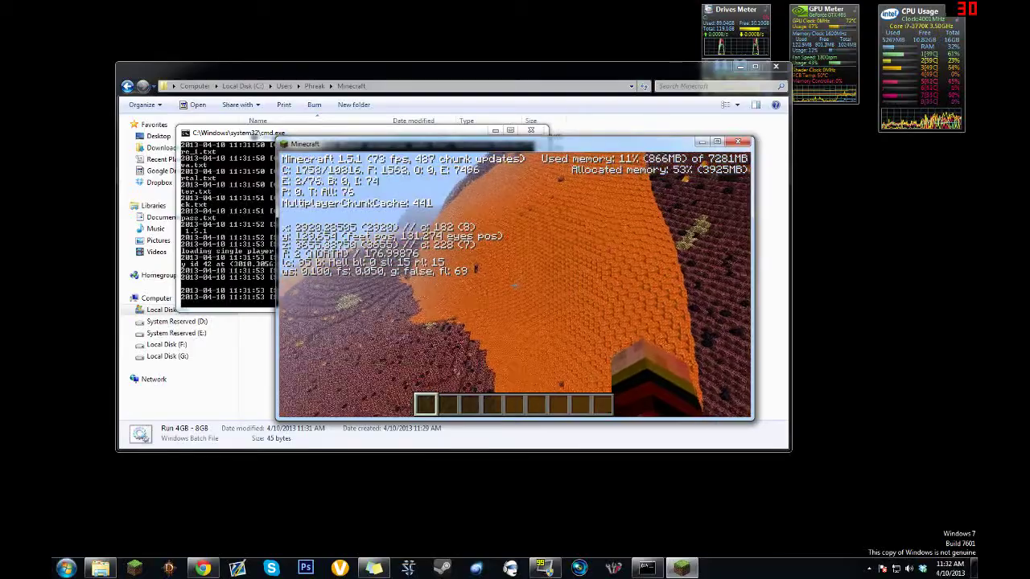
pyautogui.press('w')
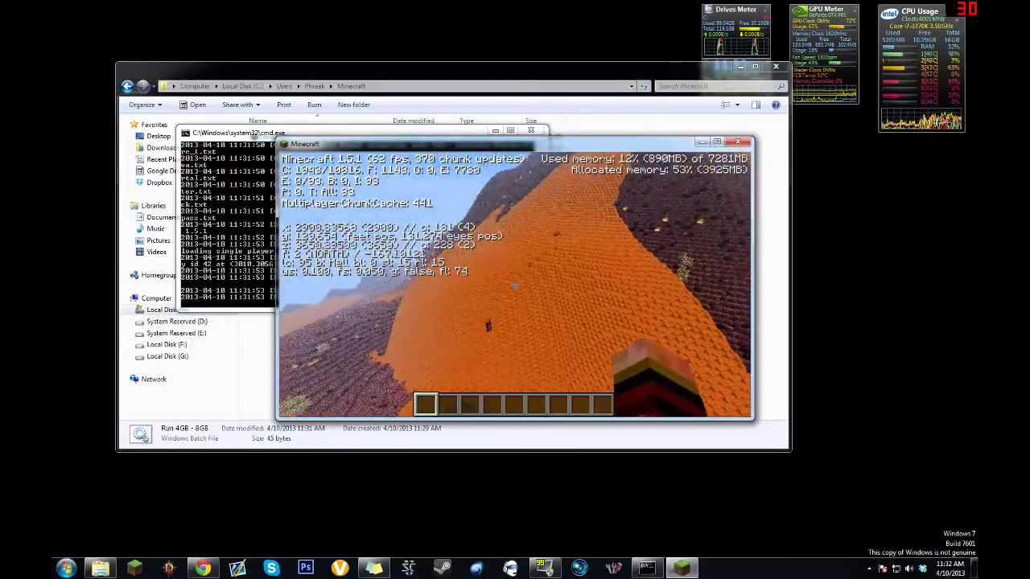
pyautogui.press('w')
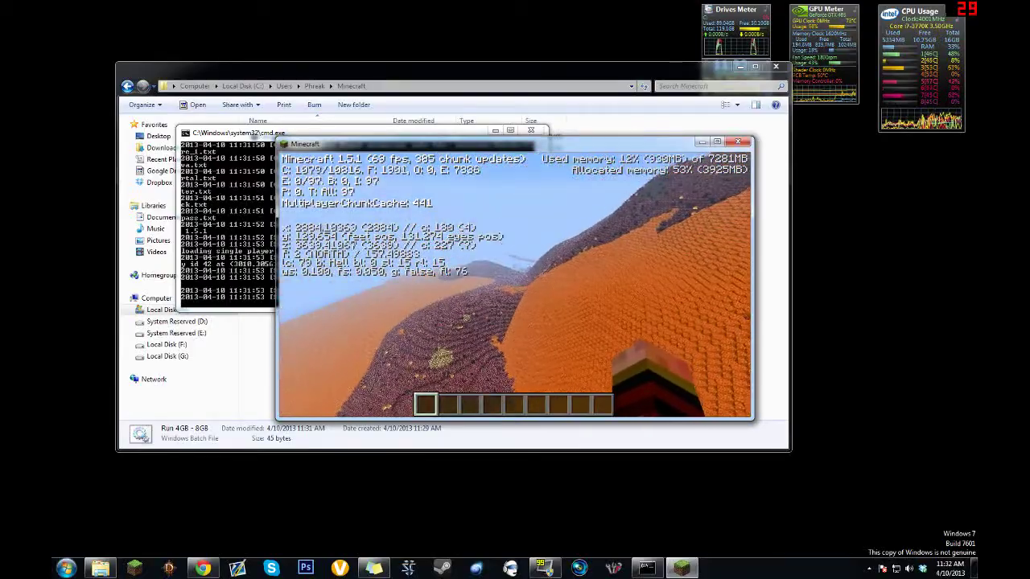
# Step: Save and quit to the title screen, then close the Minecraft window
pyautogui.press('Escape')
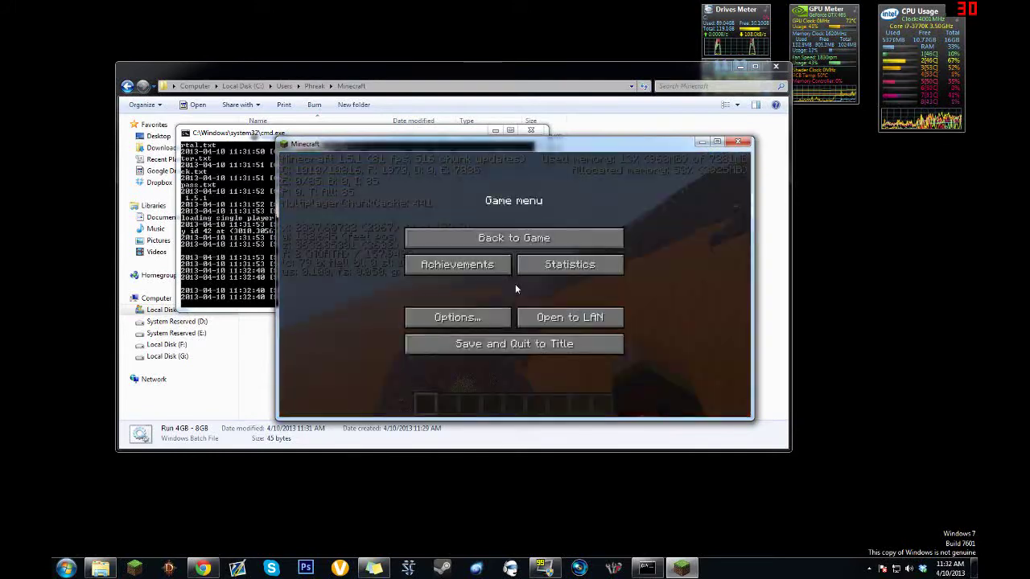
pyautogui.click(476, 351)
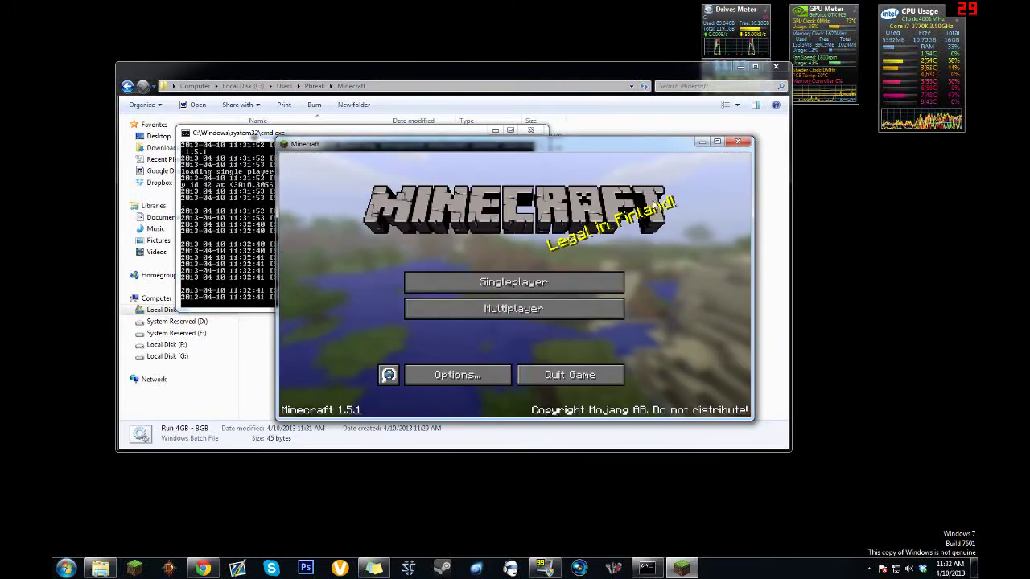
pyautogui.click(741, 143)
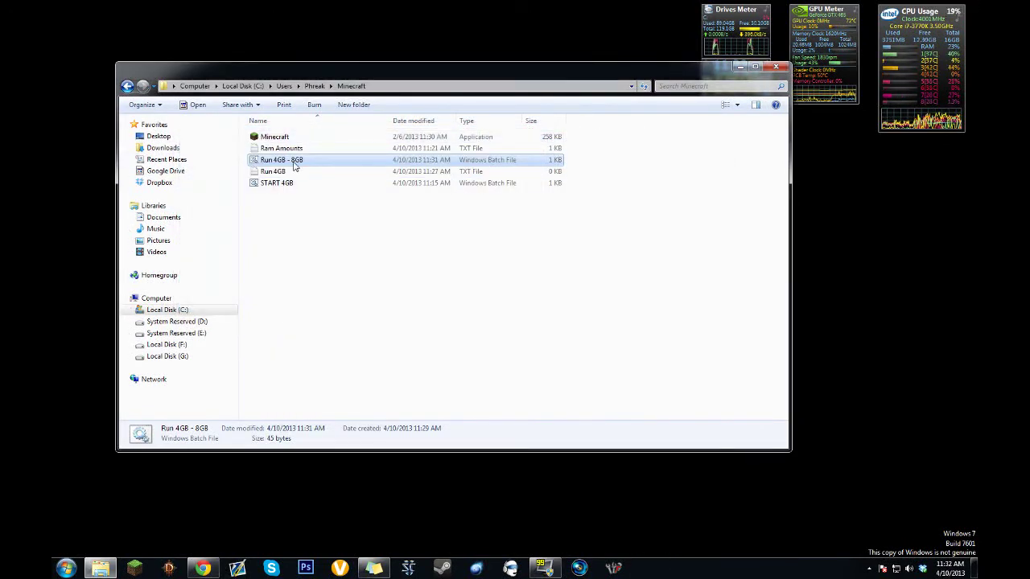
pyautogui.doubleClick(283, 149)
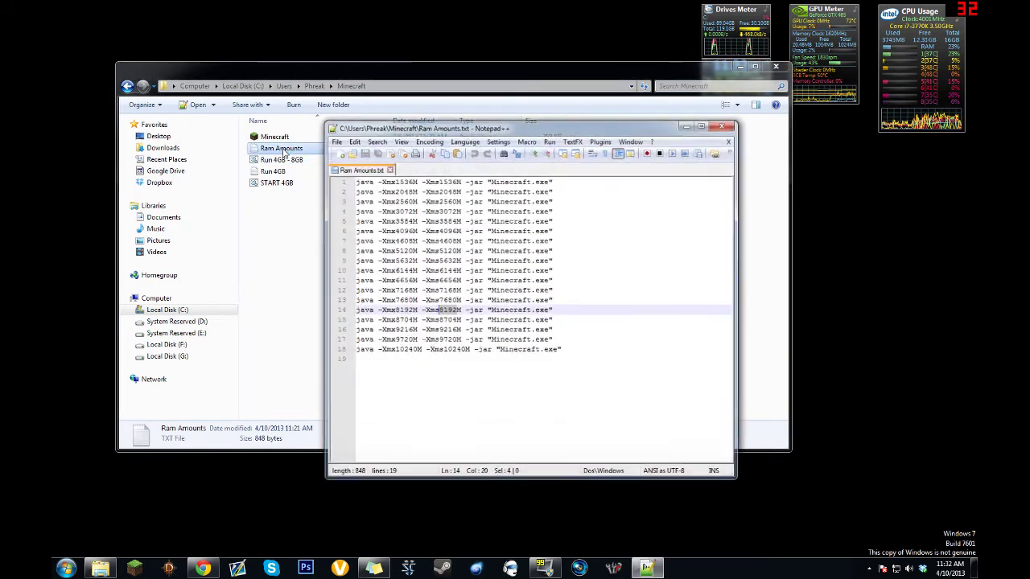
pyautogui.moveTo(568, 351); pyautogui.dragTo(303, 166)
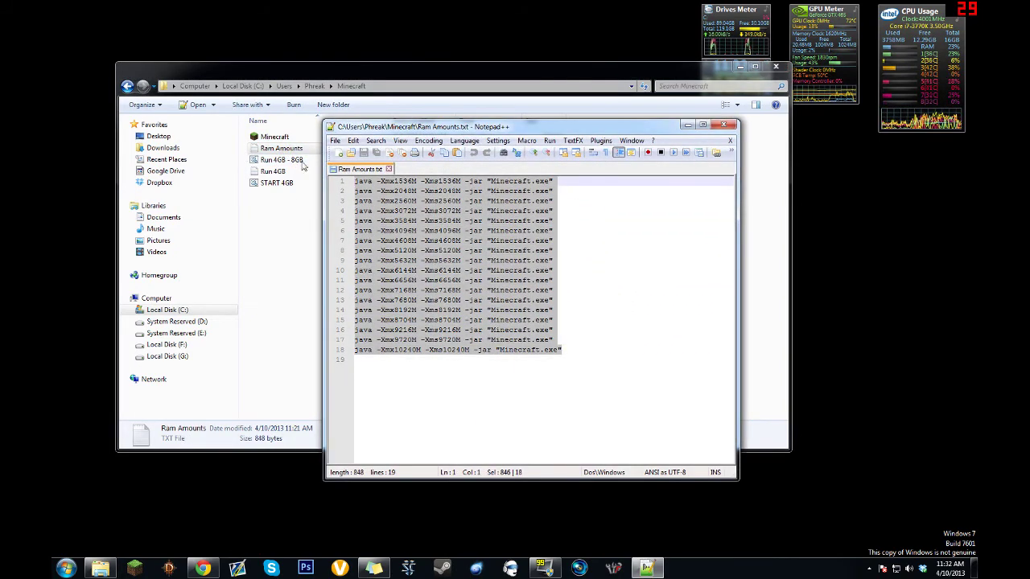
pyautogui.click(605, 233)
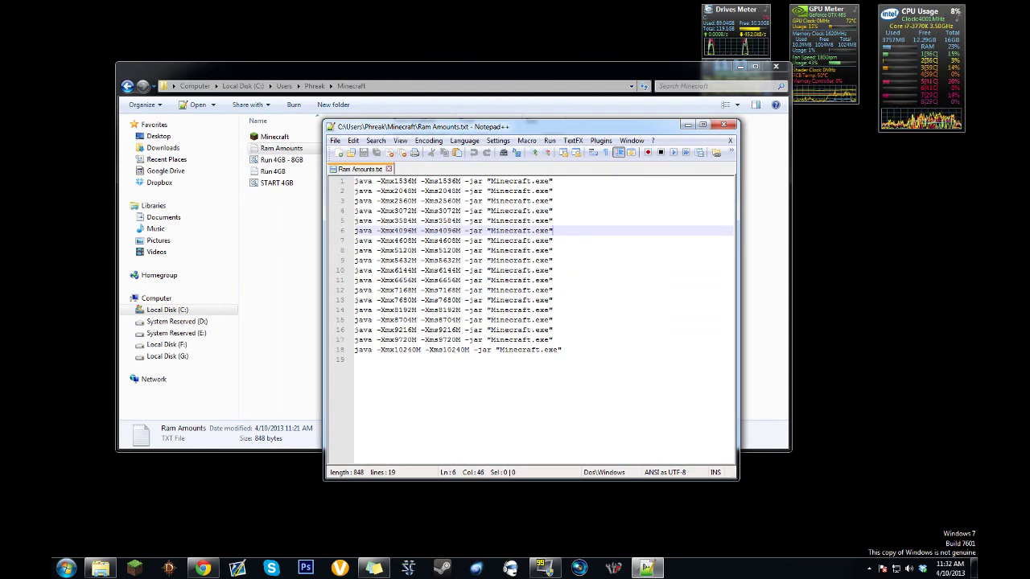
pyautogui.click(727, 127)
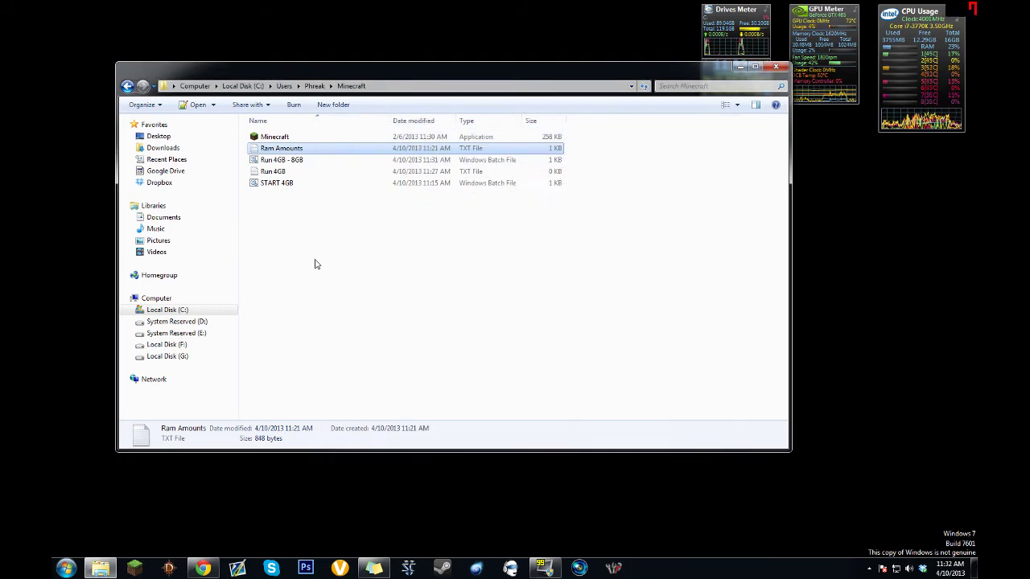
pyautogui.click(410, 325)
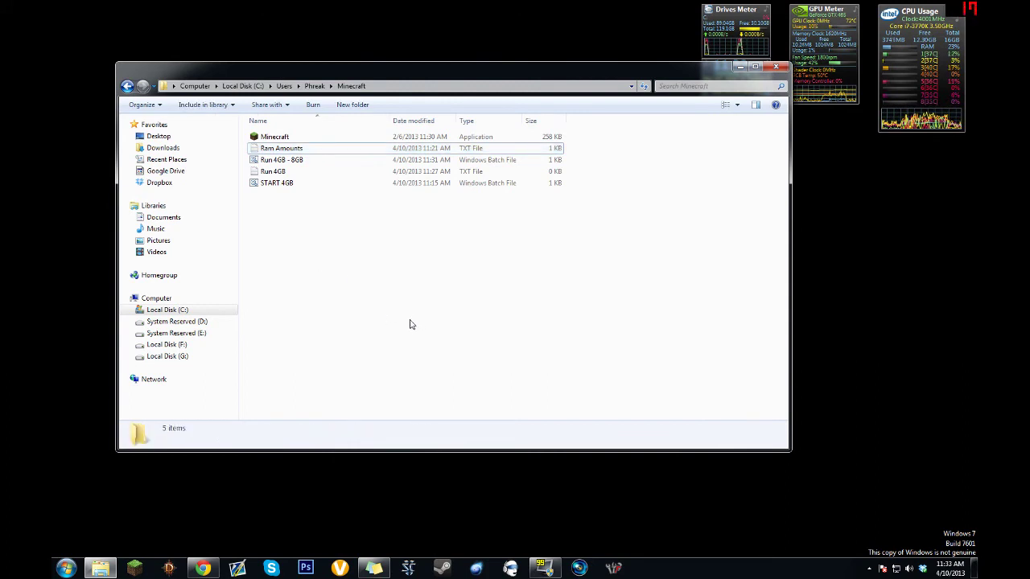